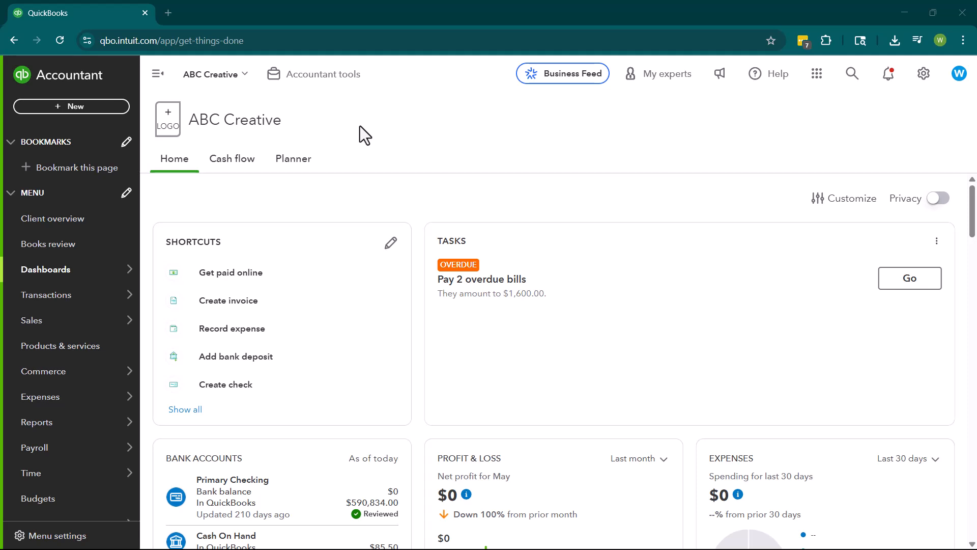
Open the company's chart of accounts with the side navigation collapsed and start a new account.
mouse_move(109, 303)
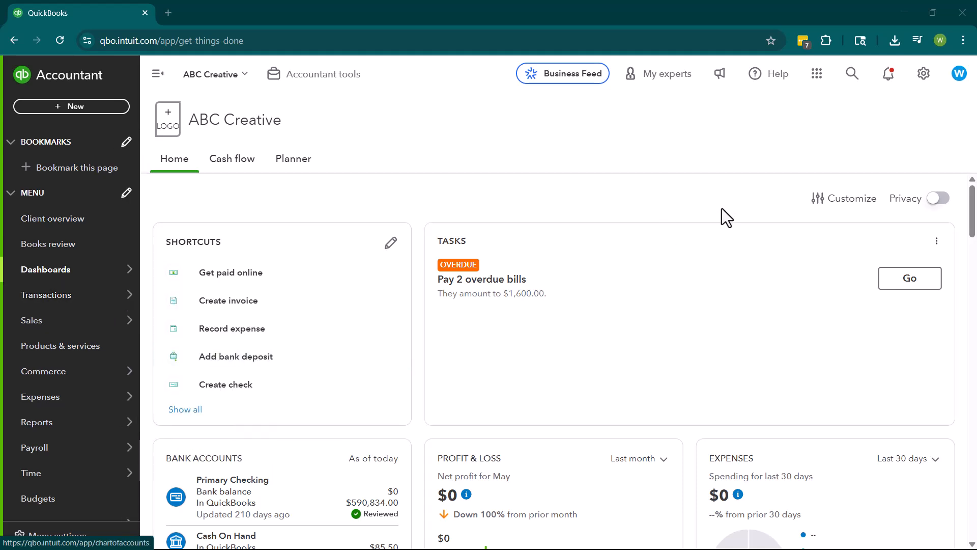
left_click(925, 74)
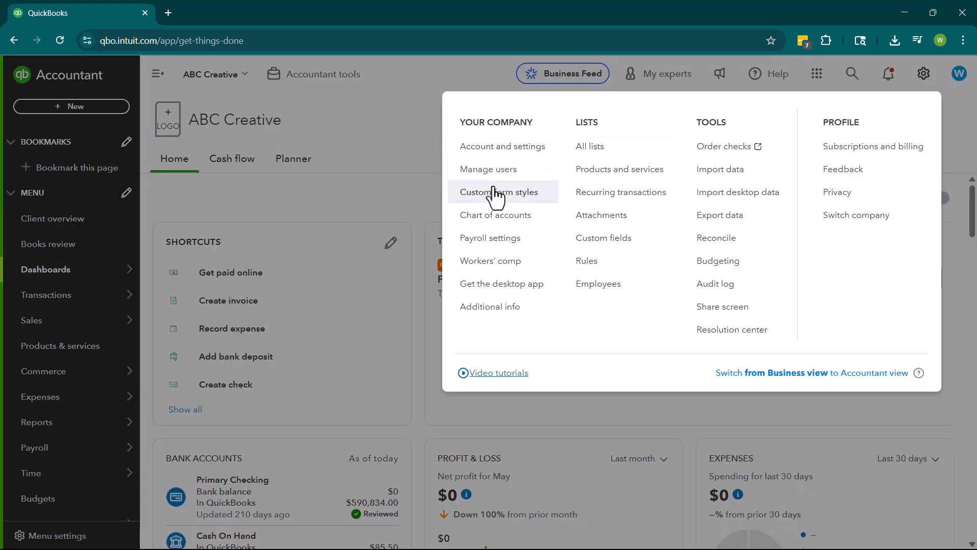
left_click(504, 220)
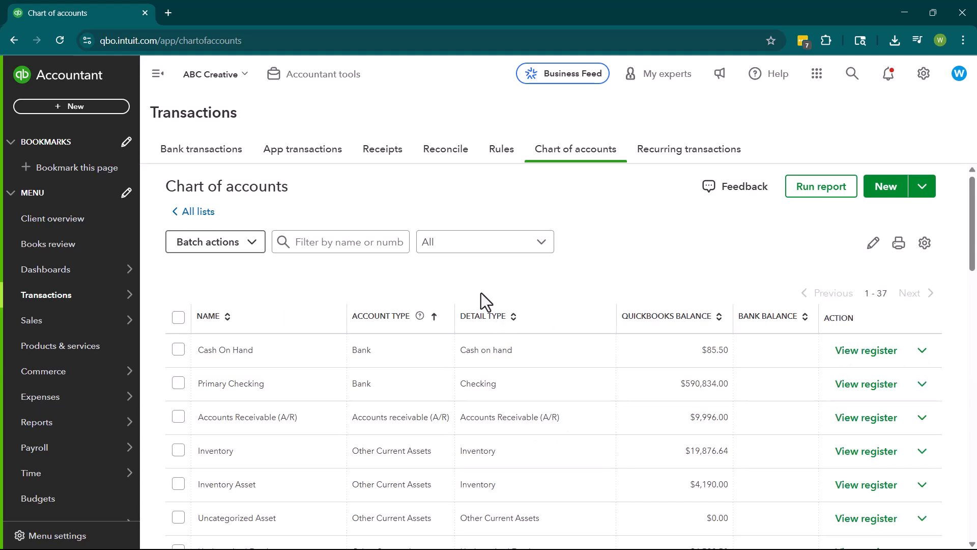
left_click(157, 74)
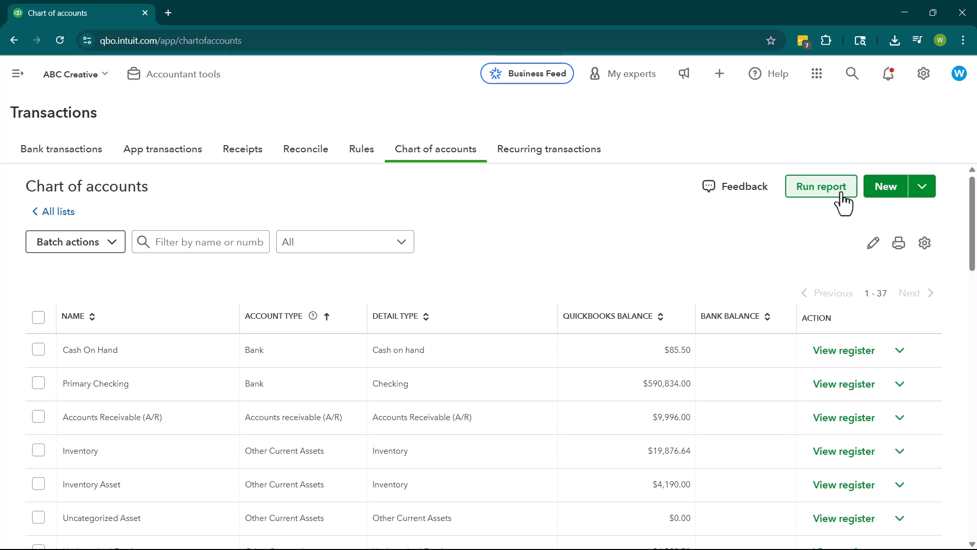
left_click(872, 195)
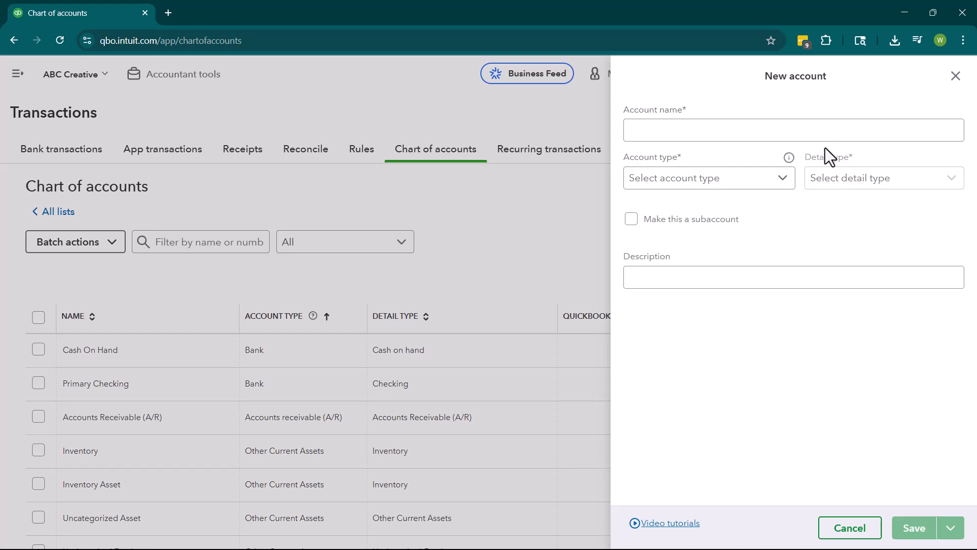
Name the new account "Loan From XYZ" and set its account type to Accounts payable (A/P).
left_click(834, 131)
type("Loan")
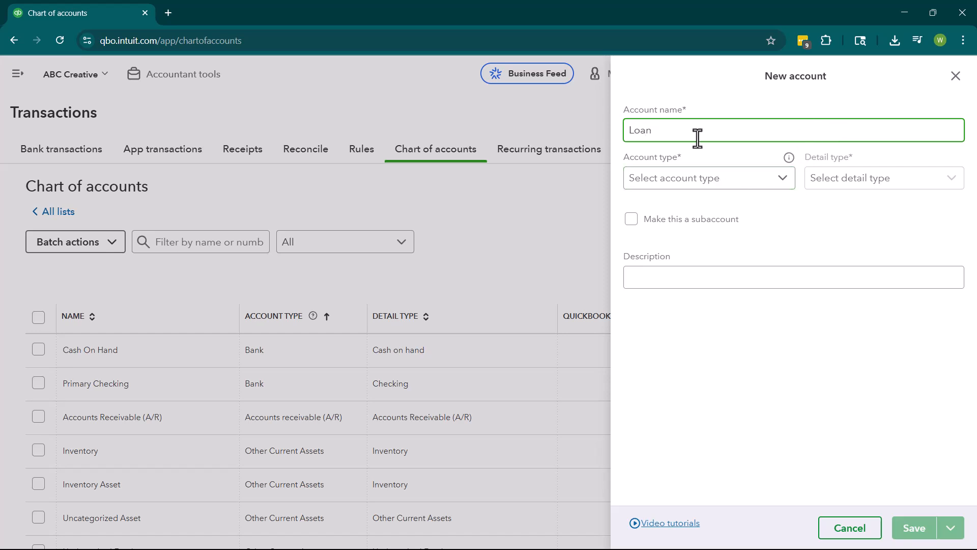
type("From XYZ")
left_click(714, 197)
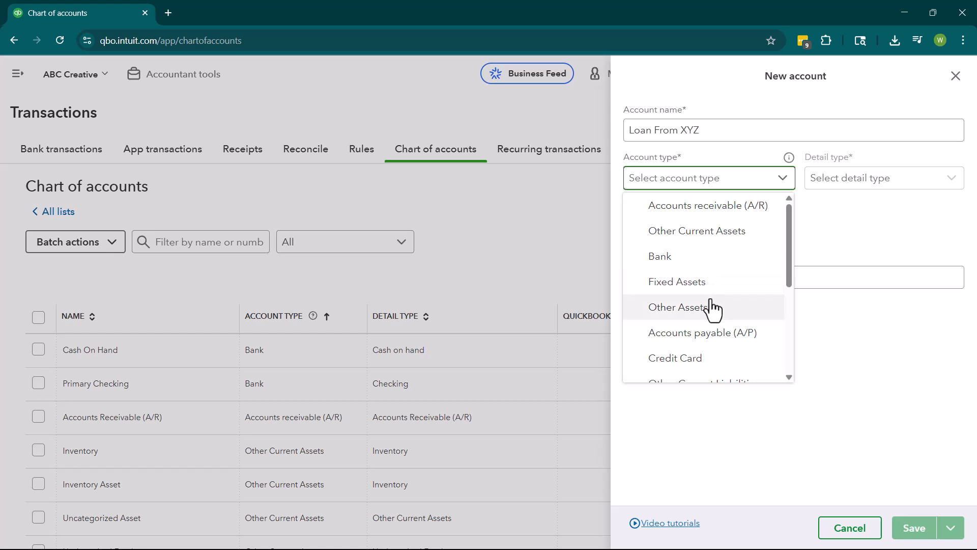
scroll(714, 308, "down", 1)
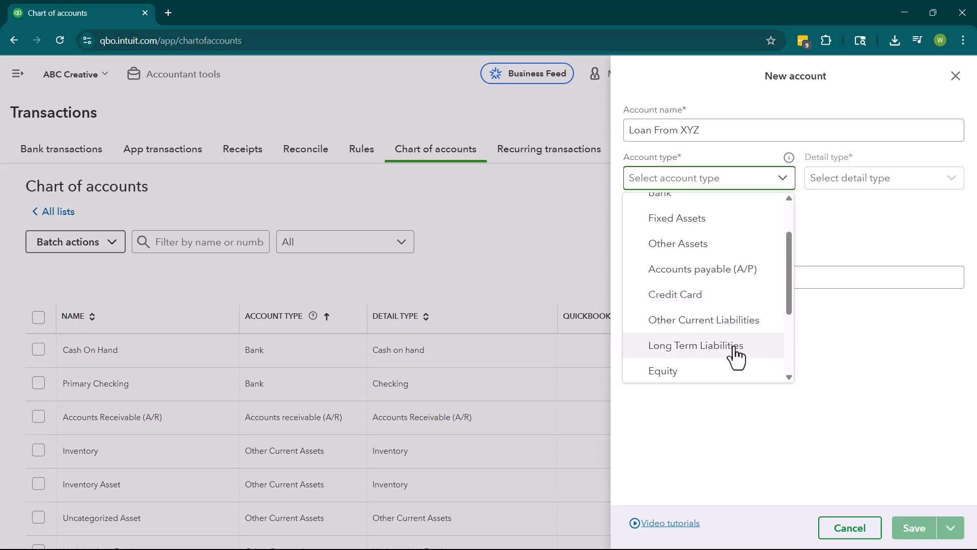
left_click(728, 275)
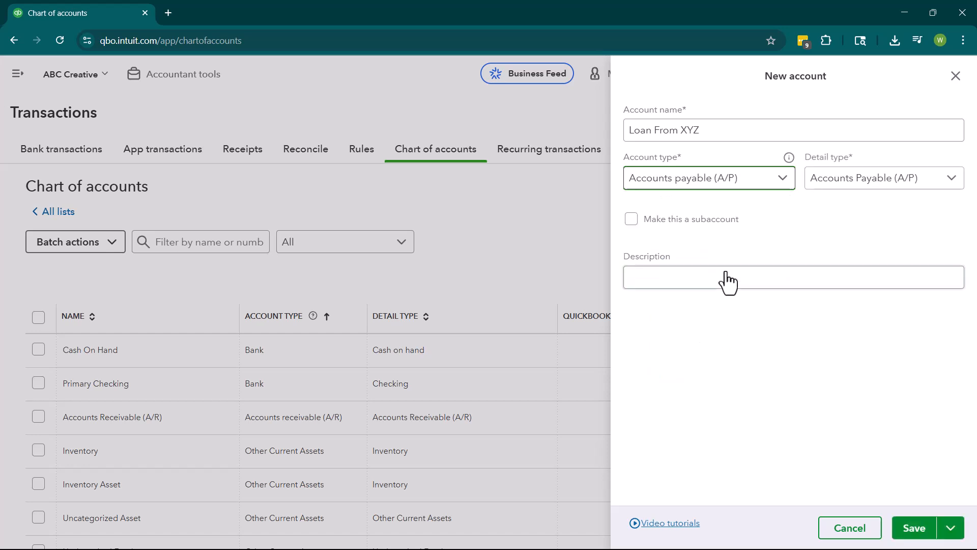
left_click(850, 184)
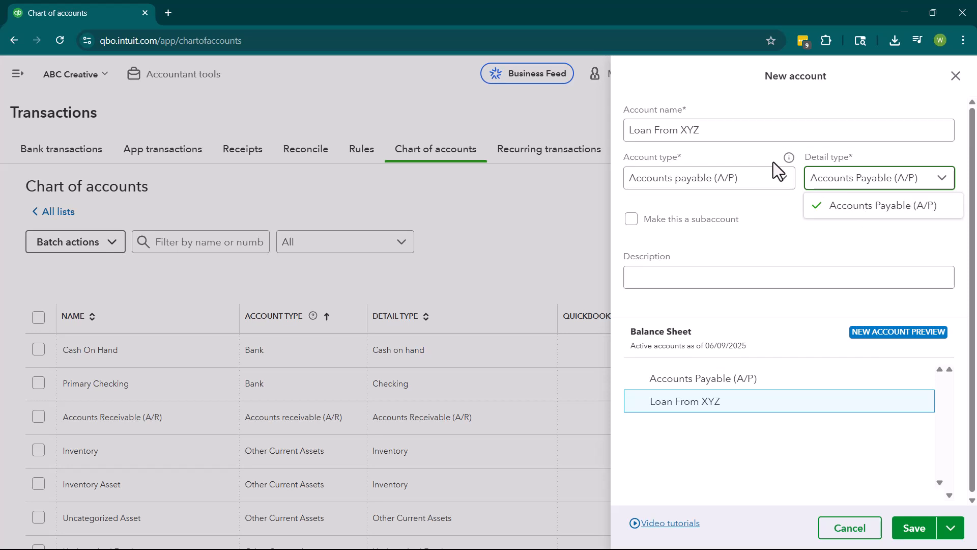
Set the new account's account type to Credit Card, with Credit Card as the detail type.
left_click(770, 185)
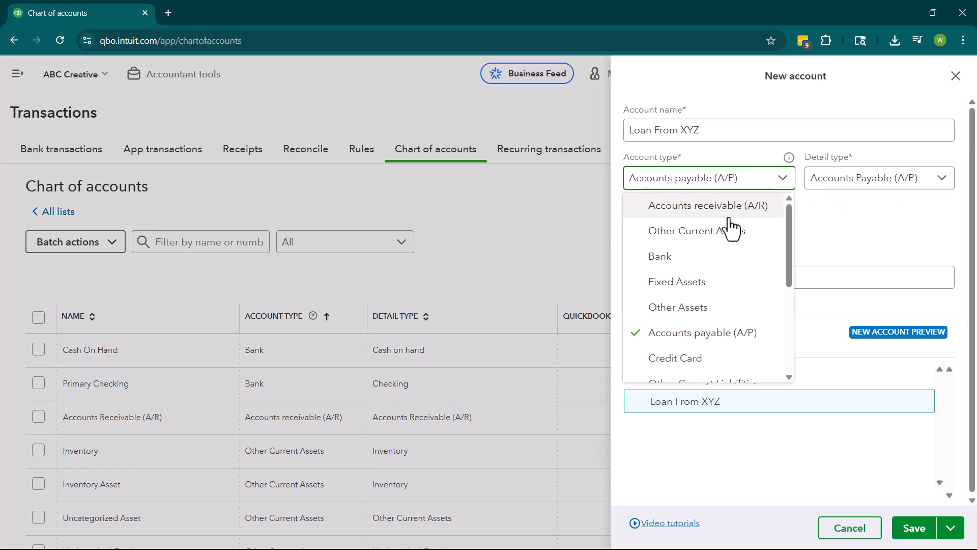
left_click(690, 362)
left_click(846, 185)
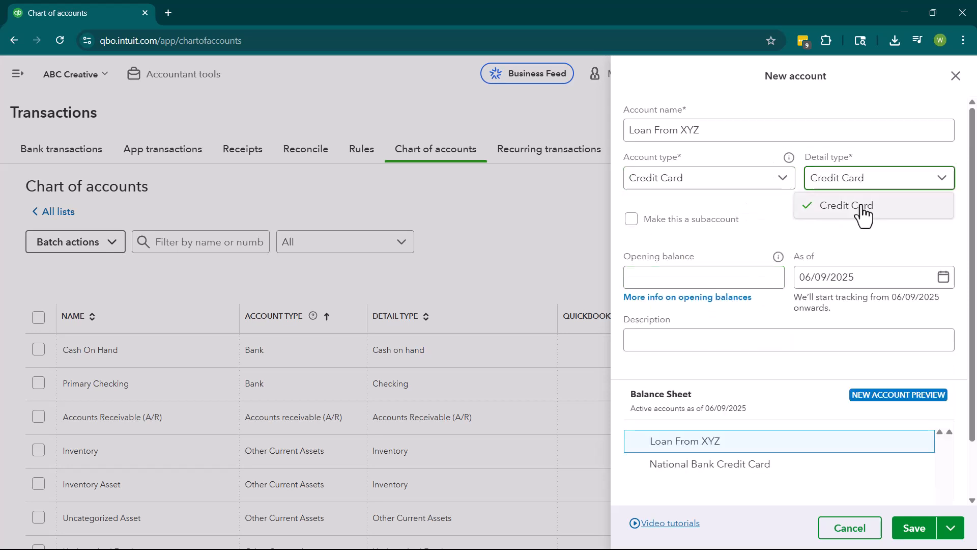
left_click(766, 215)
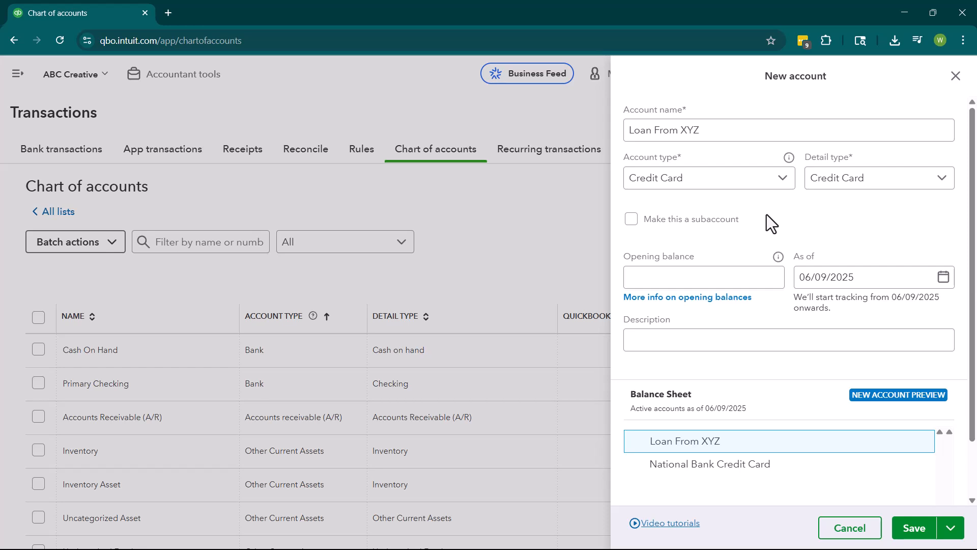
left_click(720, 281)
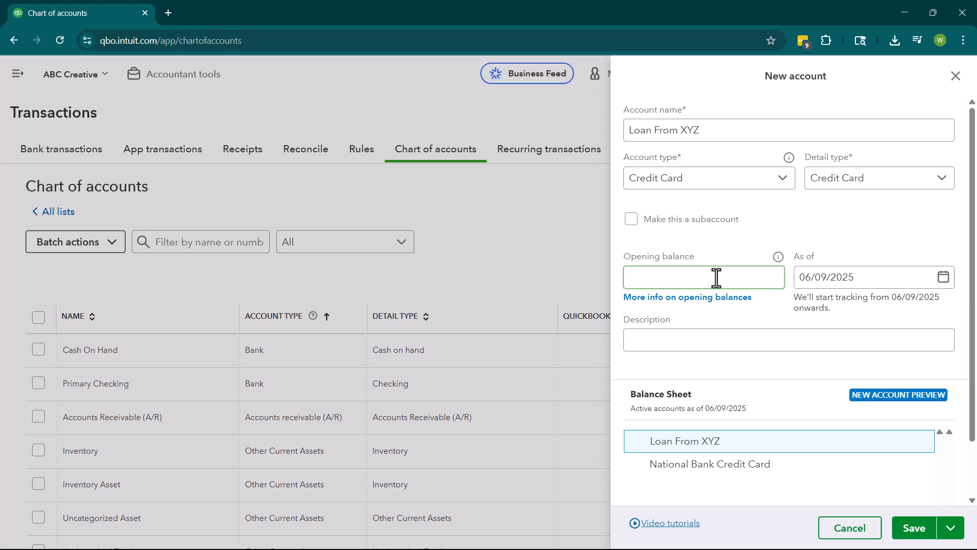
scroll(752, 308, "down", 2)
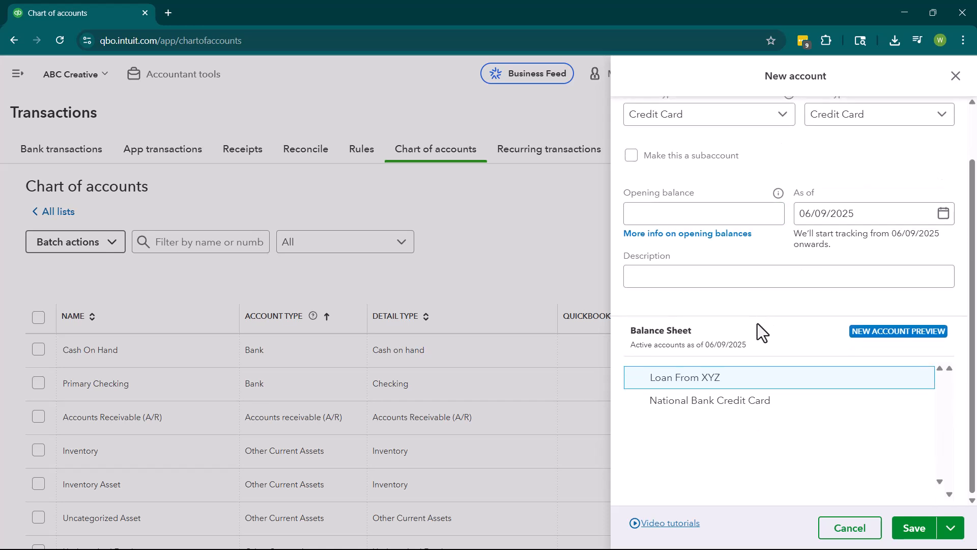
scroll(706, 173, "up", 2)
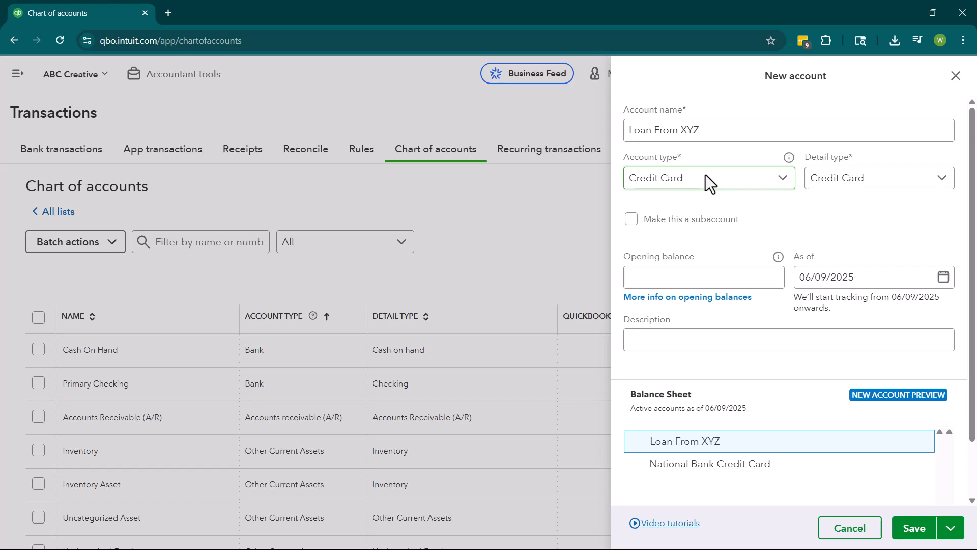
left_click(707, 178)
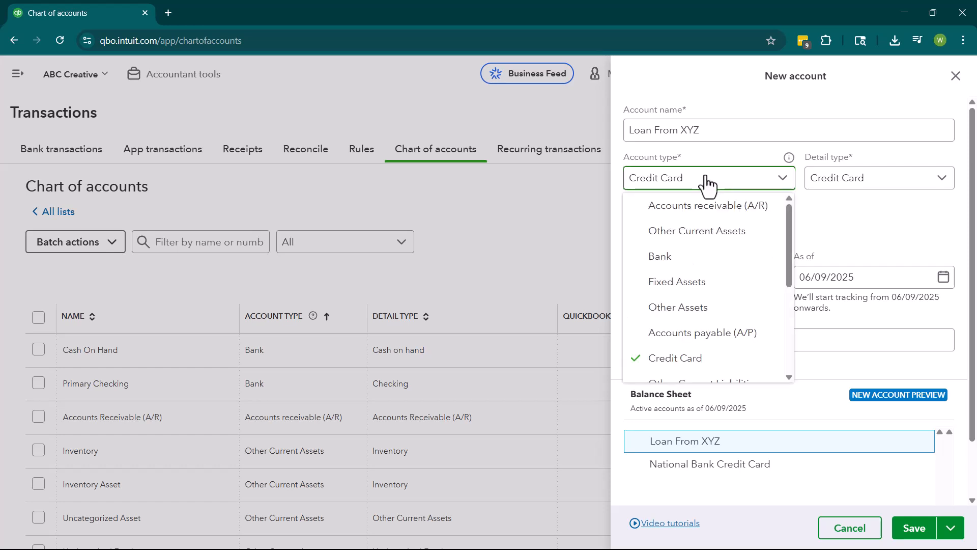
left_click(707, 179)
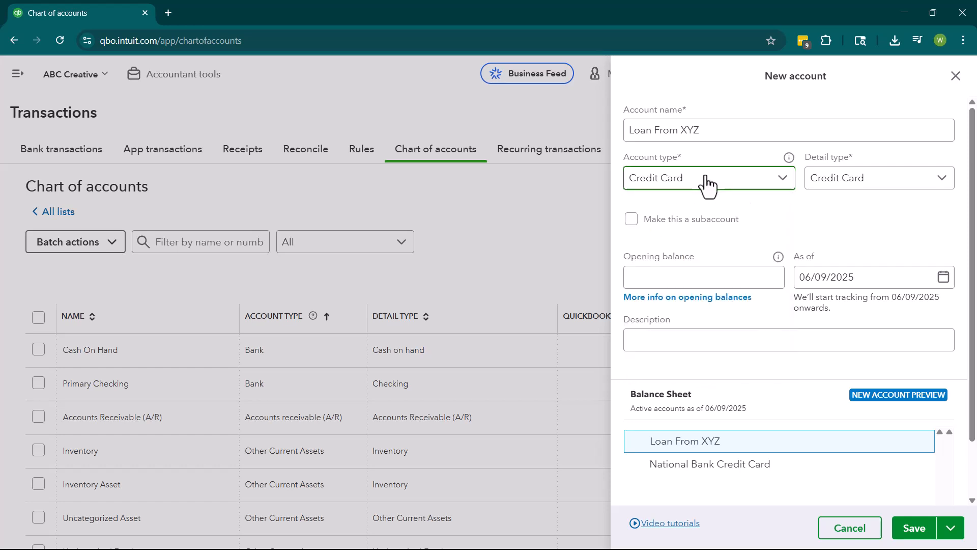
Replace the account name with "Parent Chase Account" and save it, continuing with another new account.
left_click(732, 132)
key("BackSpace")
key("BackSpace")
key("BackSpace")
key("BackSpace")
key("BackSpace")
key("BackSpace")
key("BackSpace")
key("BackSpace")
key("BackSpace")
key("BackSpace")
key("BackSpace")
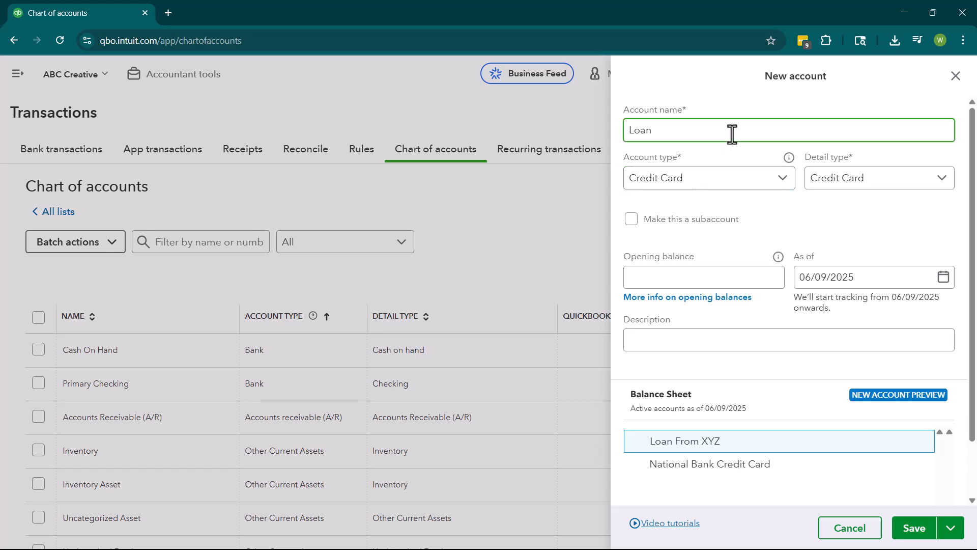
key("BackSpace")
key("BackSpace")
type("PAre")
key("BackSpace")
key("BackSpace")
key("BackSpace")
type("arent Chase Account")
left_click(944, 528)
left_click(906, 499)
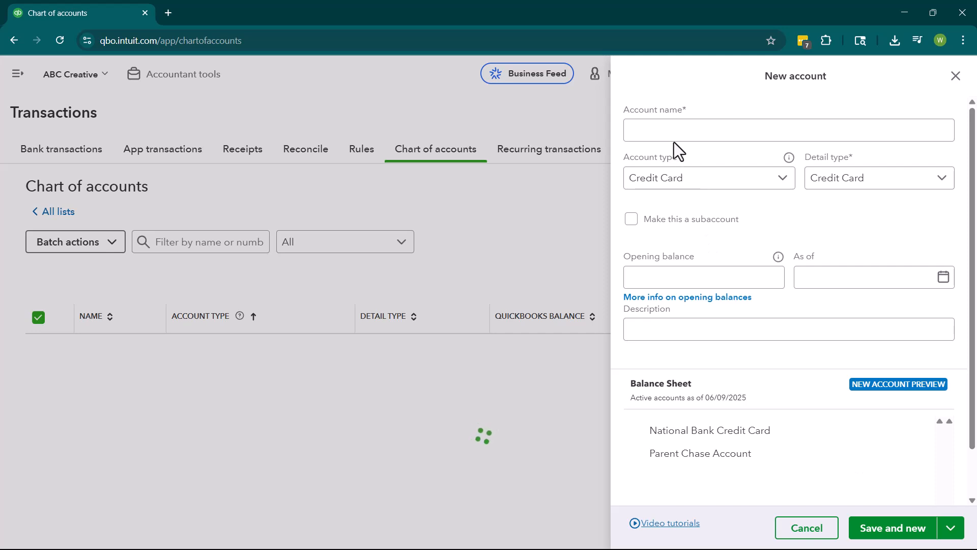
left_click(667, 136)
type("Sus")
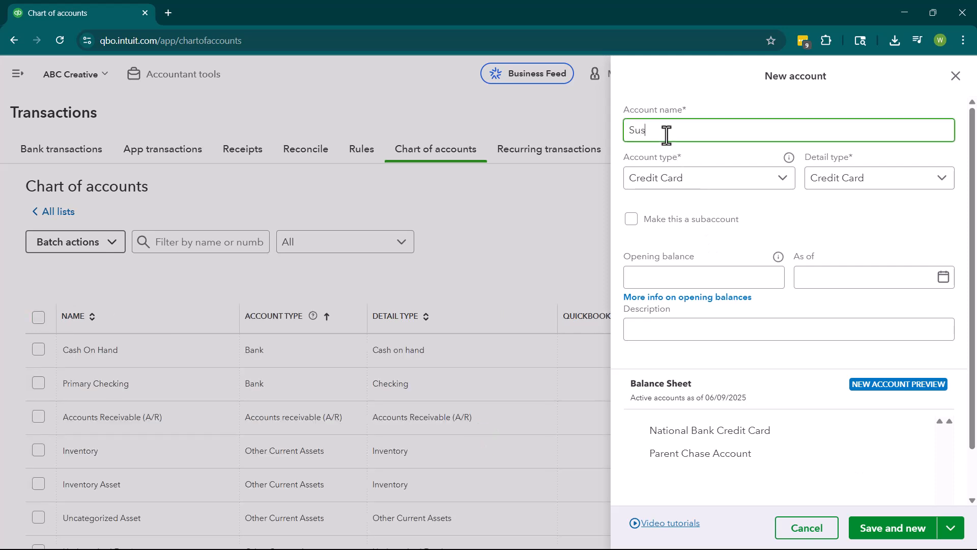
type("ie's Chase Account")
left_click(633, 220)
left_click(677, 270)
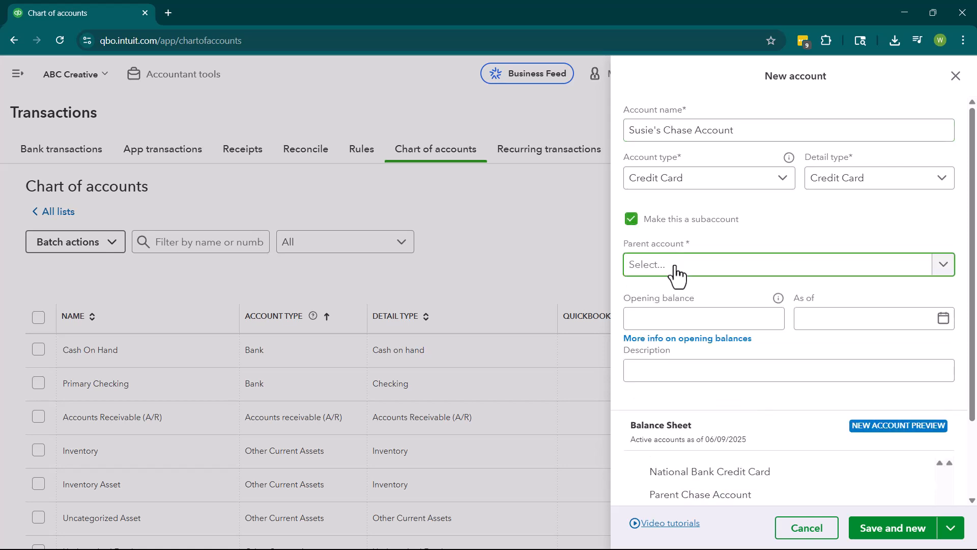
type("chase")
double_click(868, 264)
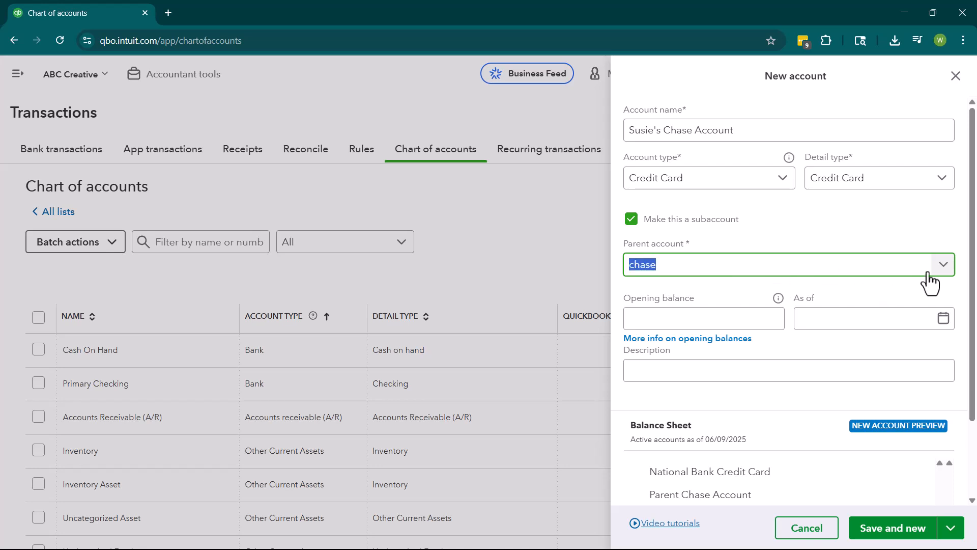
left_click(908, 268)
left_click(801, 233)
left_click(954, 77)
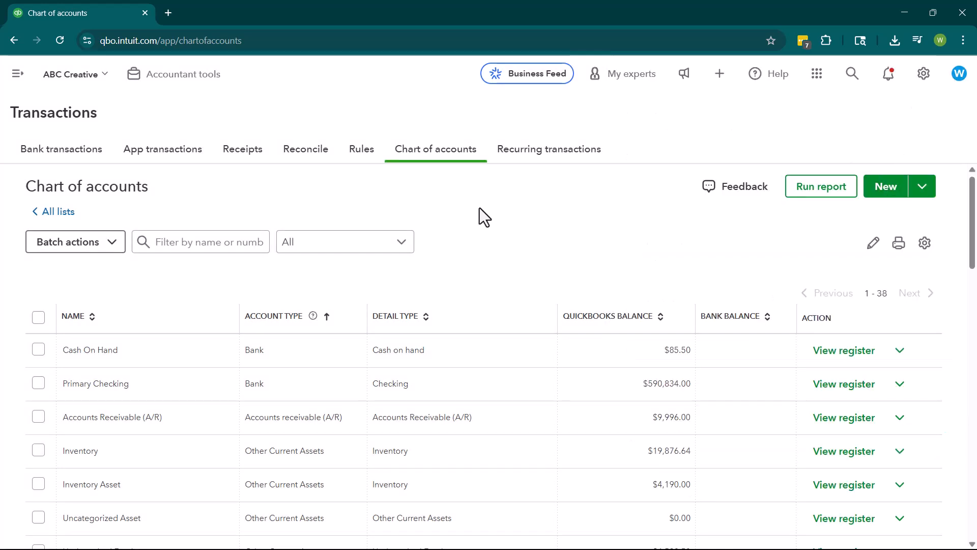
Start a new account named with the first cardholder's name plus "Chase Account" and set its account type to Credit Card.
left_click(920, 188)
left_click(748, 134)
type("Susie's Chase Account")
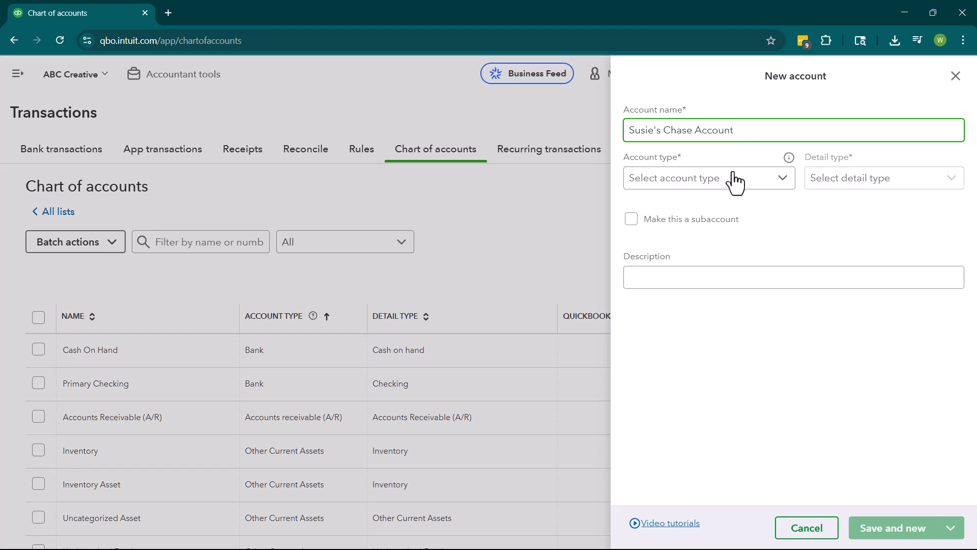
left_click(731, 183)
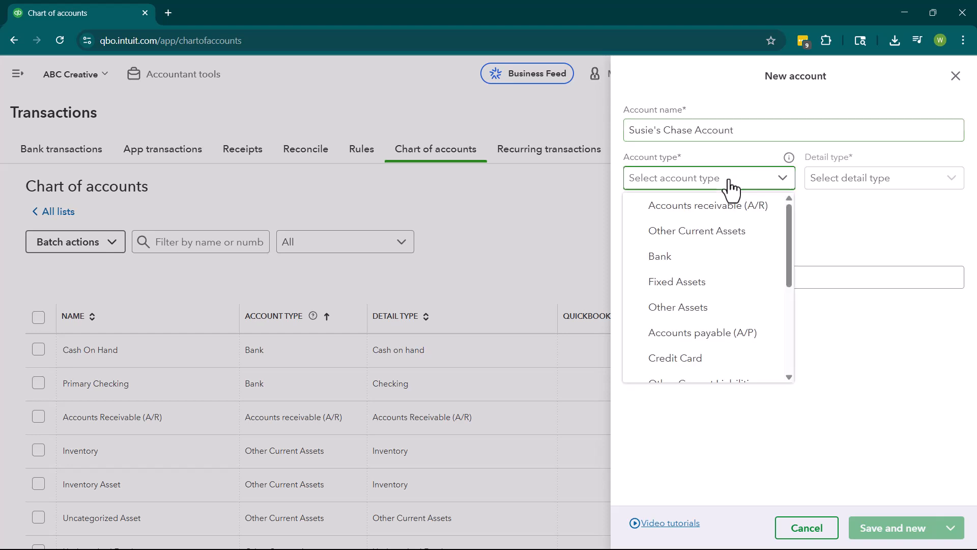
left_click(675, 360)
Make the account a subaccount of Parent Chase Account and save it, continuing with another new account.
left_click(632, 220)
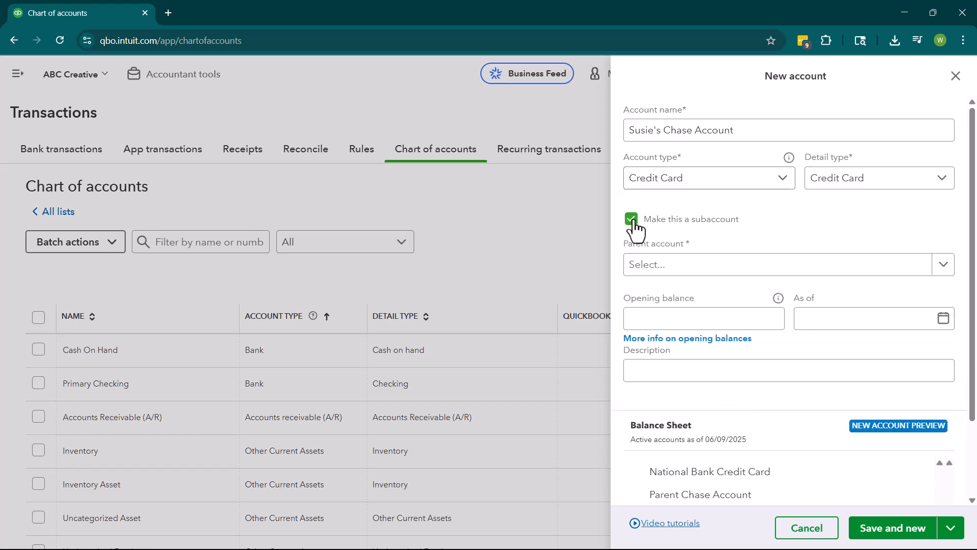
left_click(693, 267)
type("c")
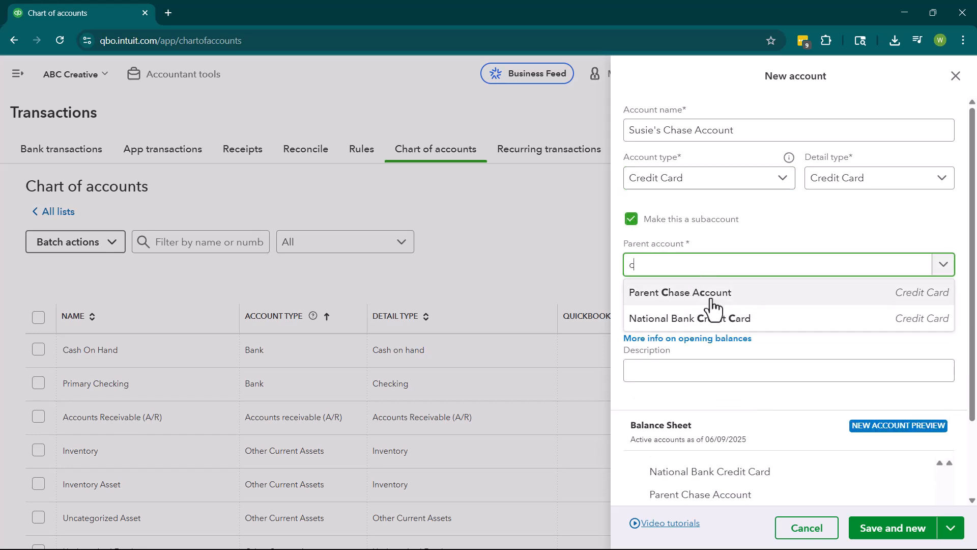
left_click(711, 296)
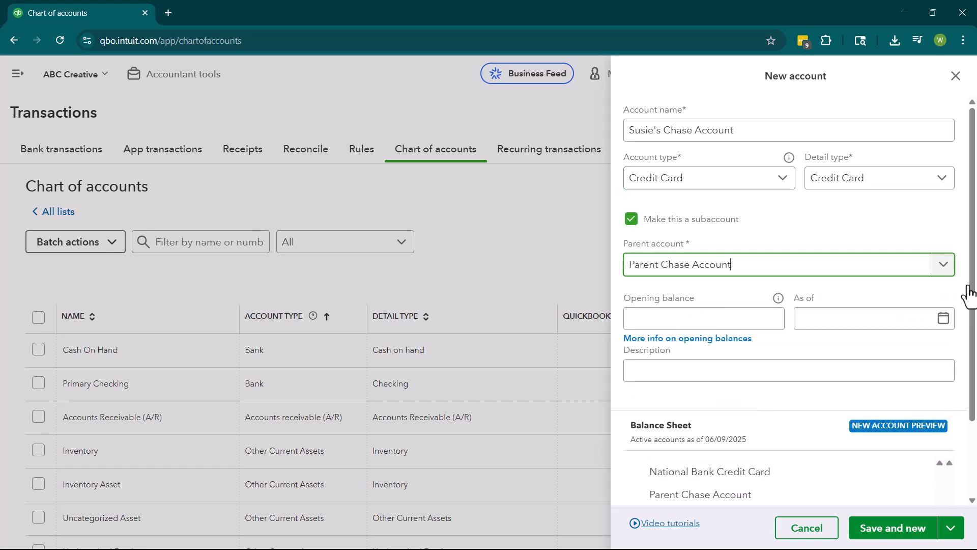
left_click(886, 531)
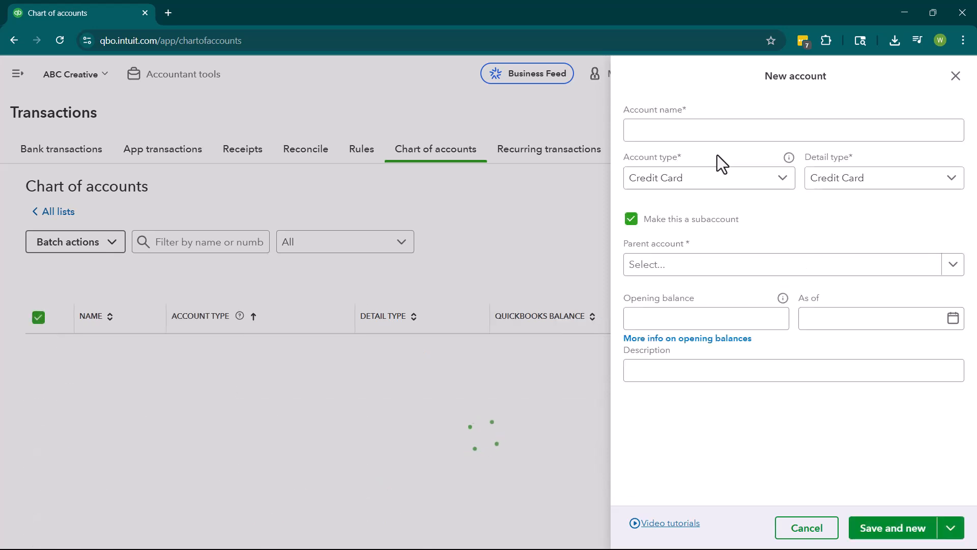
Name the next credit card subaccount with the second cardholder's name plus "Chase Account", assign Parent Chase Account as parent, and save and start another.
left_click(667, 132)
type("Bill's Chase Account")
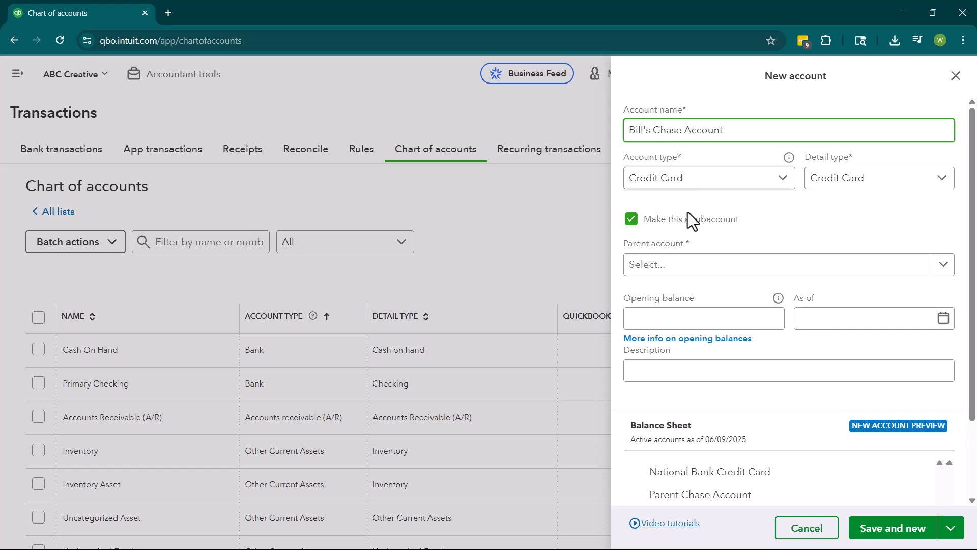
left_click(697, 271)
left_click(687, 317)
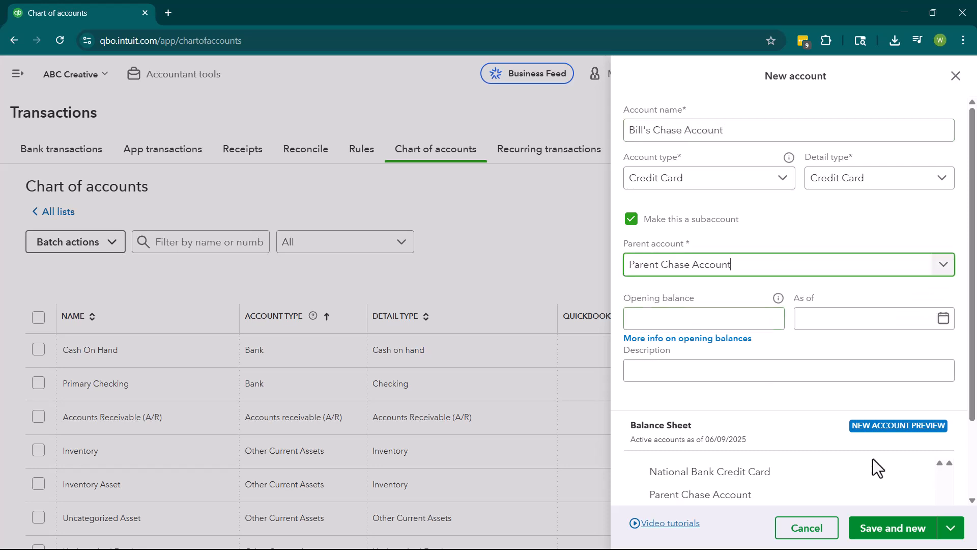
left_click(950, 527)
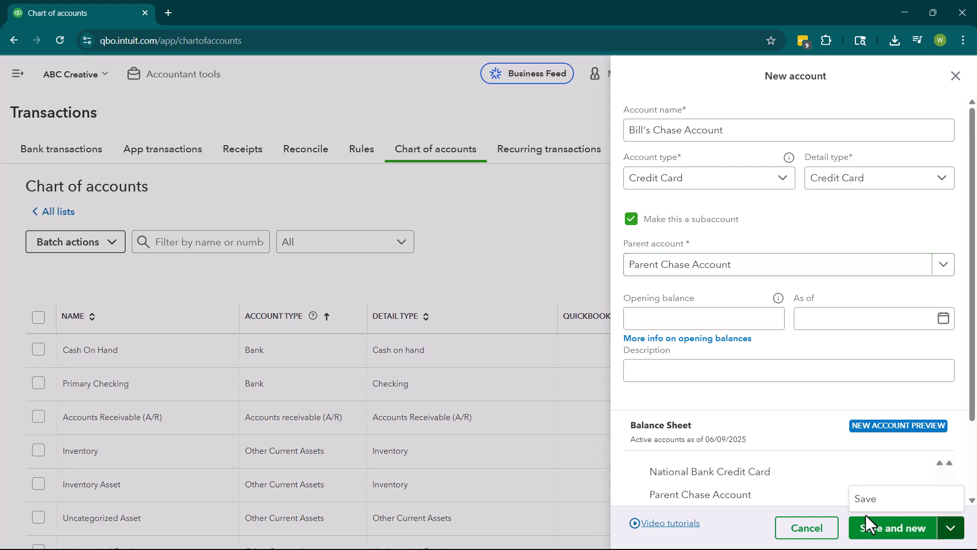
left_click(890, 529)
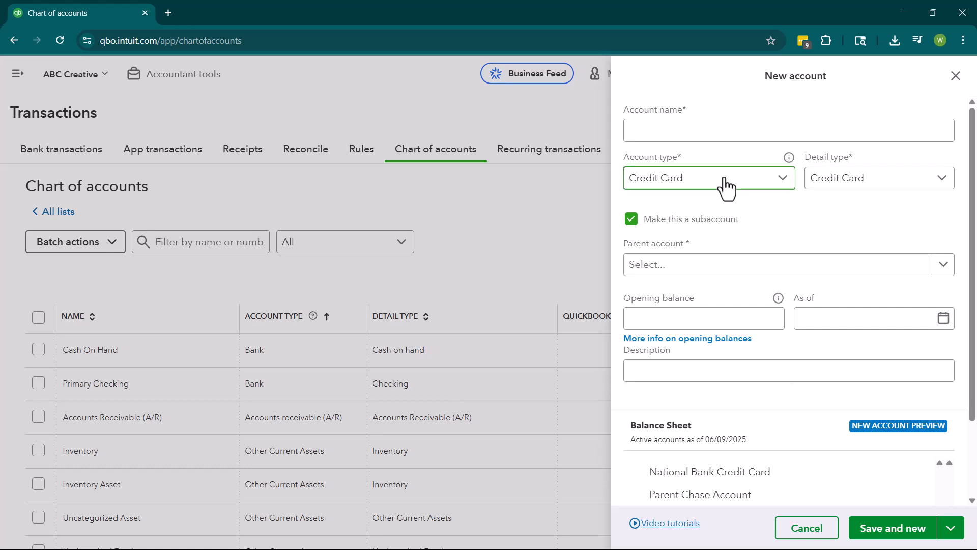
Set the new account's type to Other Current Liabilities and review the detail types offered for it.
left_click(727, 188)
scroll(725, 311, "down", 2)
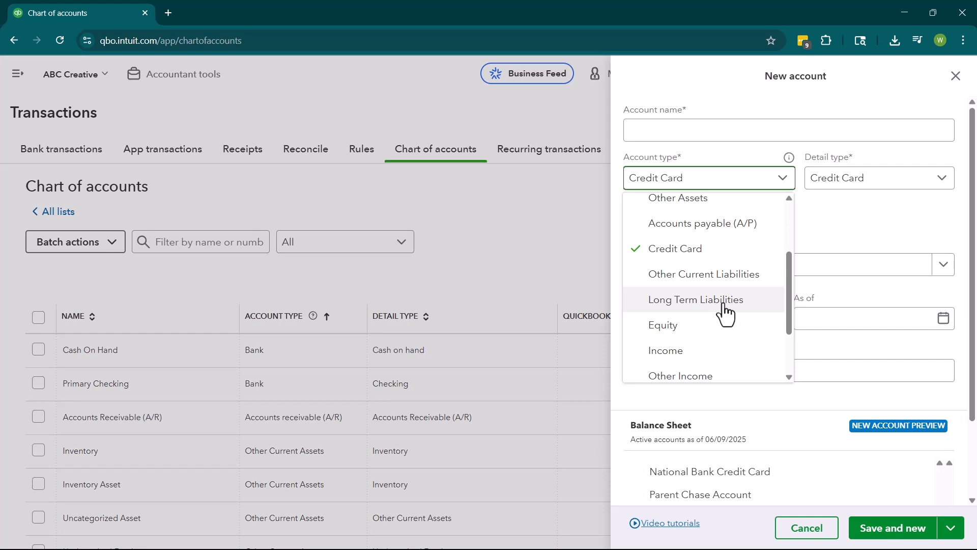
left_click(741, 276)
left_click(897, 192)
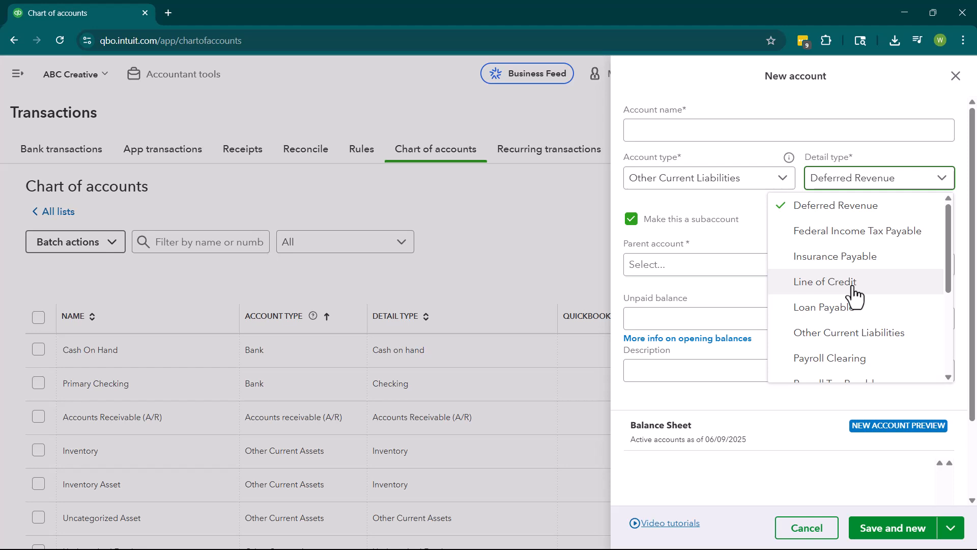
scroll(854, 296, "down", 2)
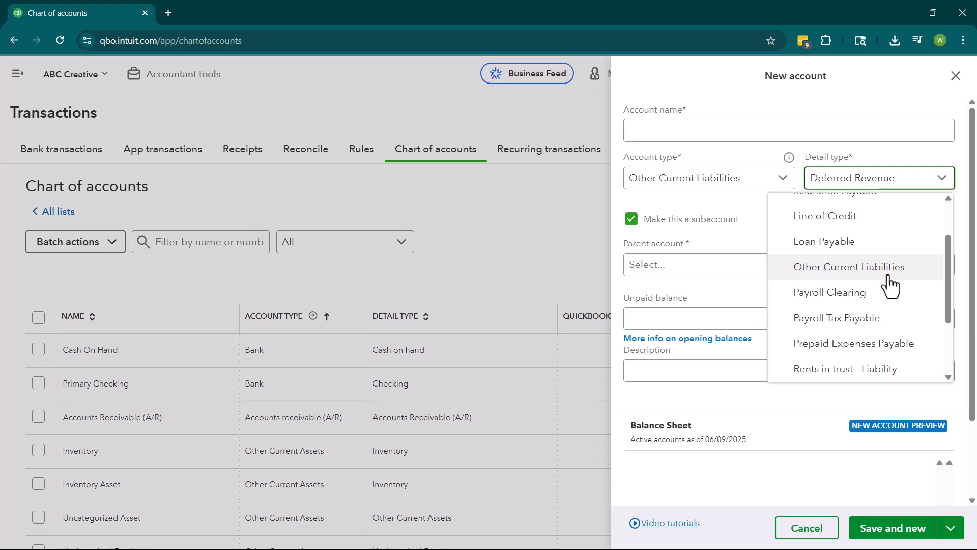
scroll(891, 286, "down", 1)
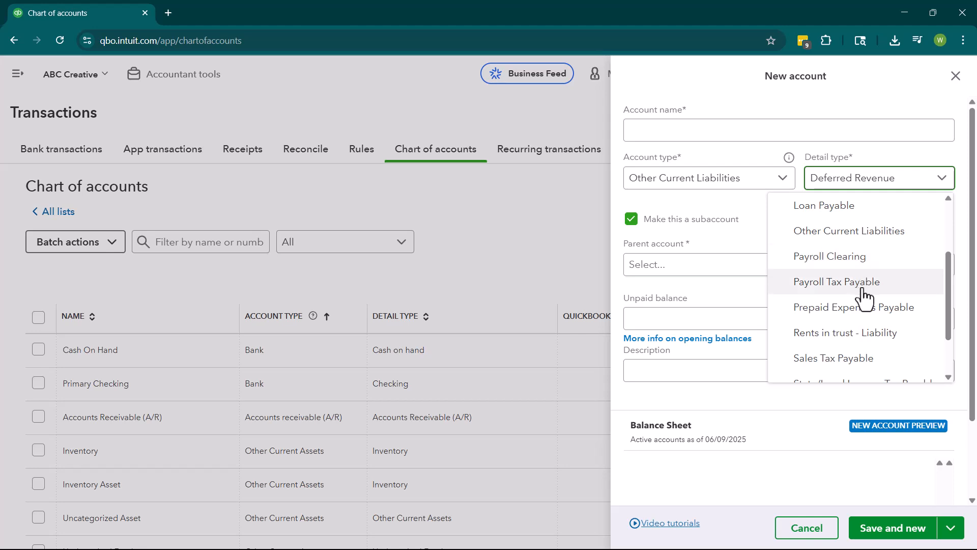
scroll(871, 316, "down", 2)
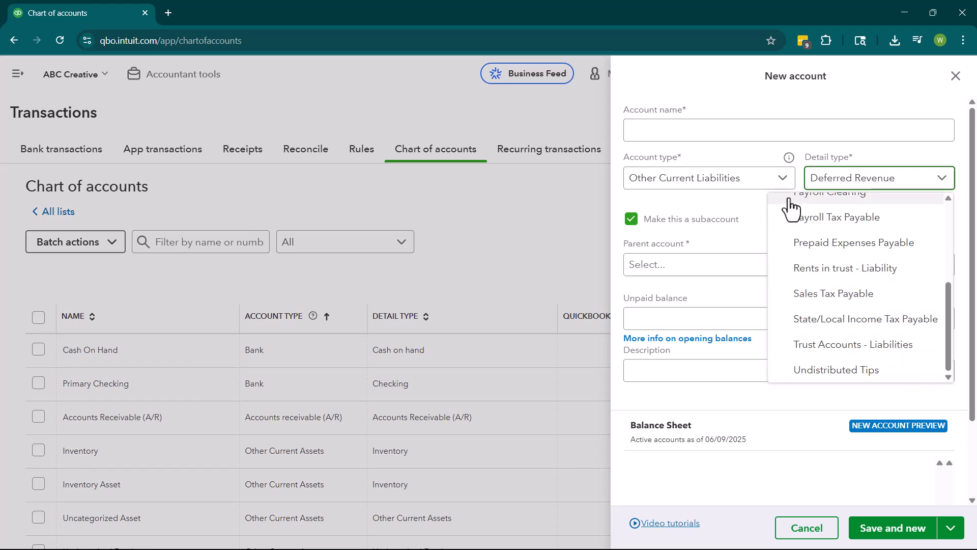
Switch the account type to Long Term Liabilities, review its detail types, and close the new account form without saving.
left_click(755, 191)
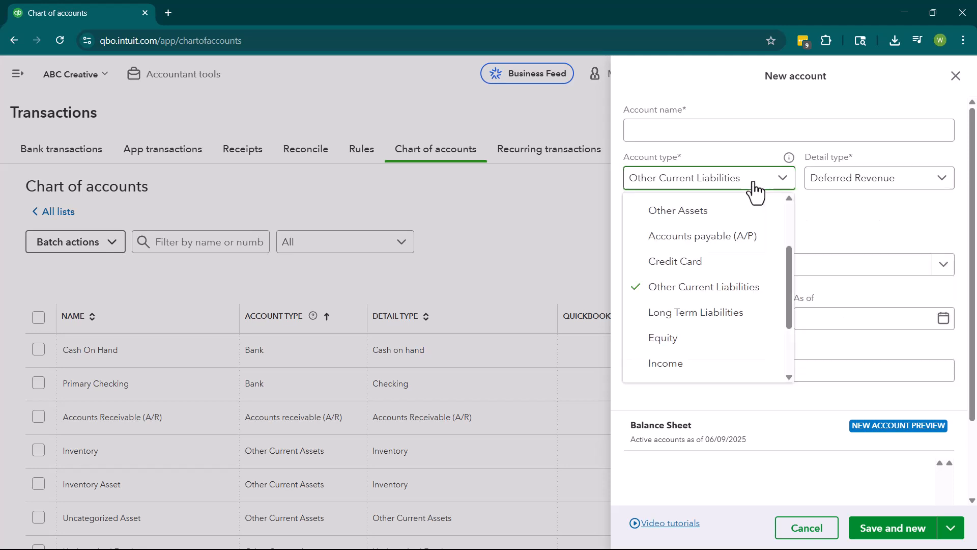
left_click(719, 312)
left_click(884, 187)
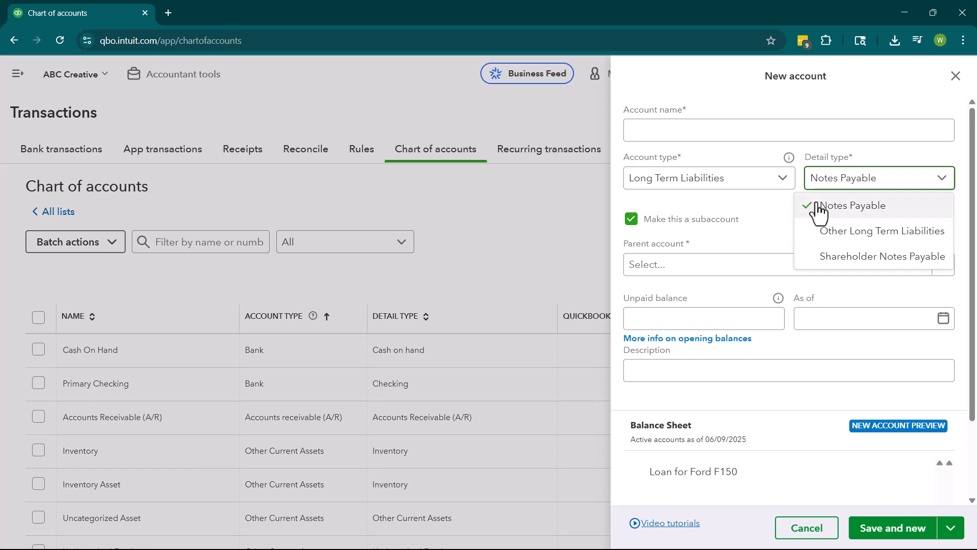
left_click(741, 227)
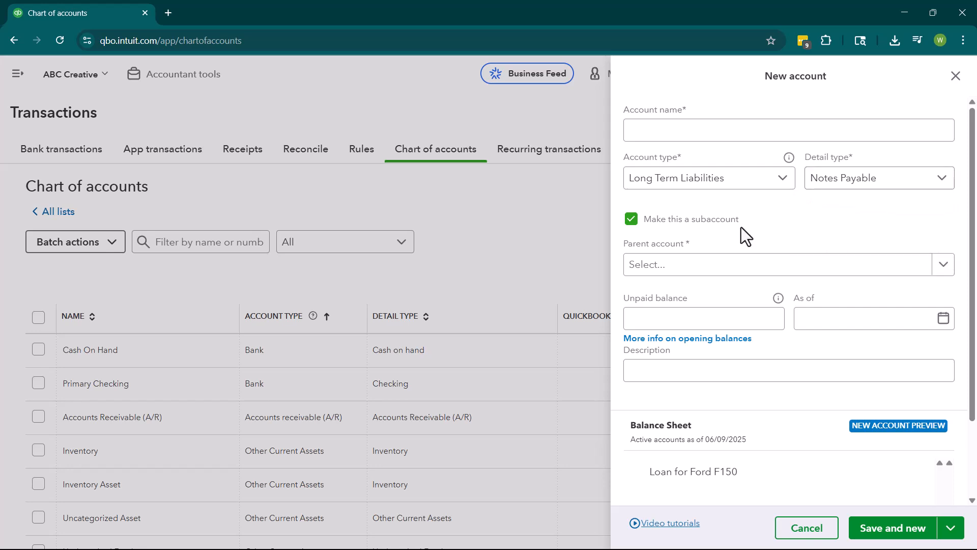
left_click(756, 322)
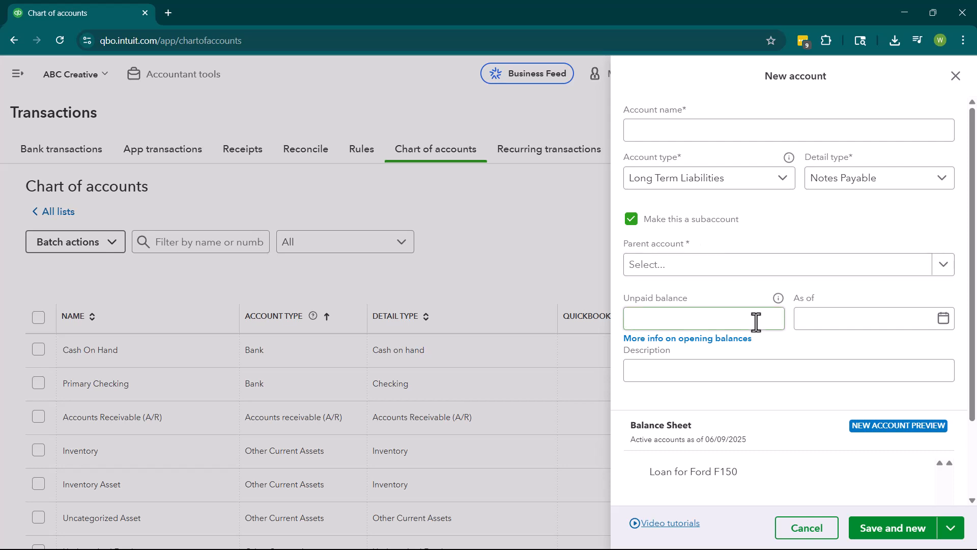
left_click(788, 402)
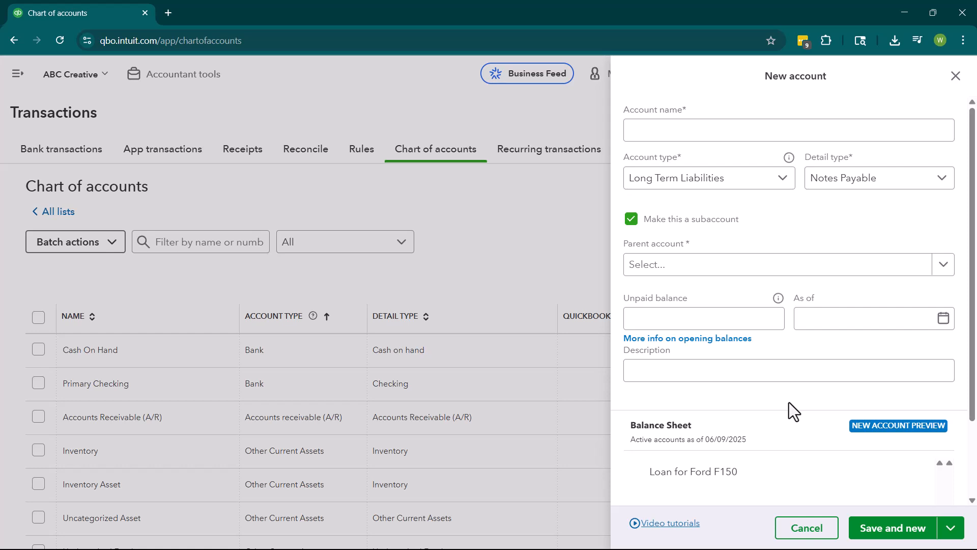
left_click(956, 75)
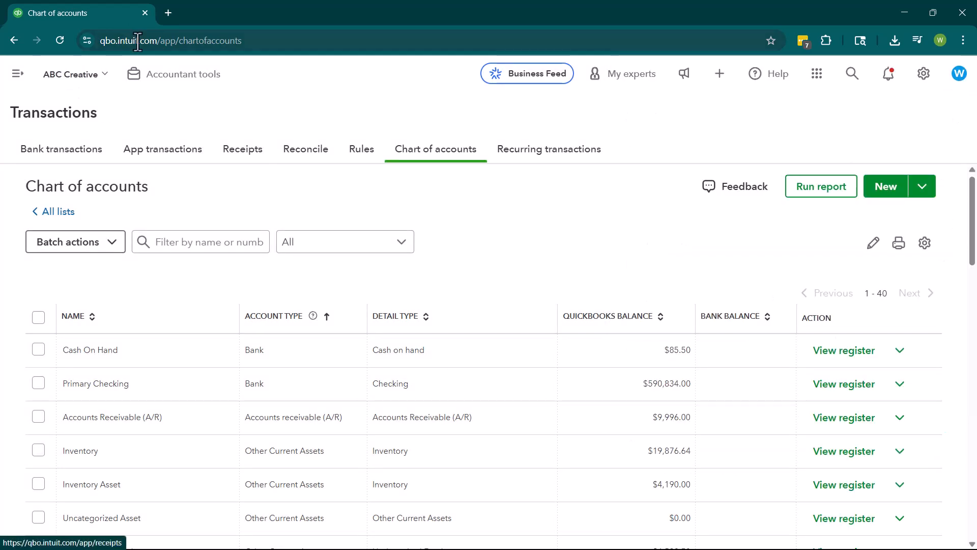
Start a new journal entry and debit the Insurance account $12,000 on line 1.
left_click(724, 75)
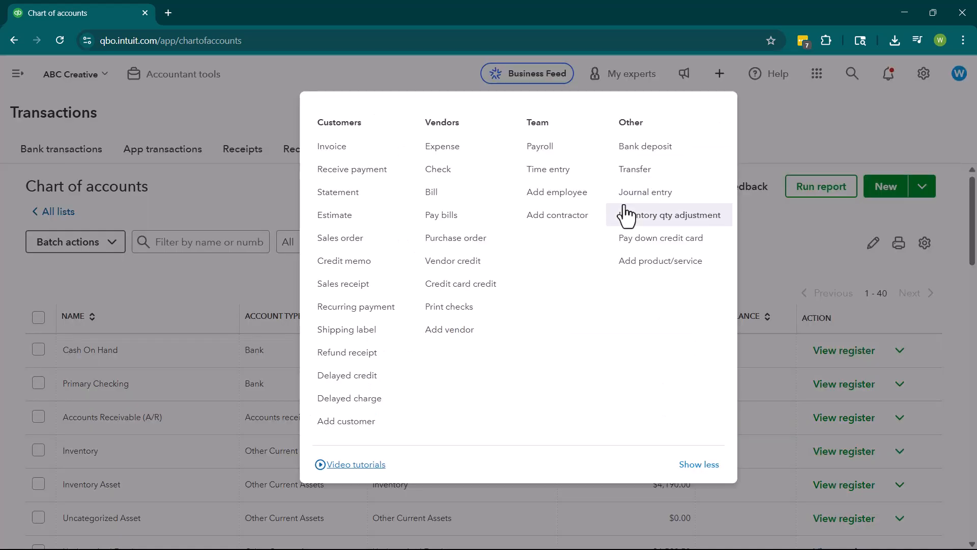
left_click(646, 197)
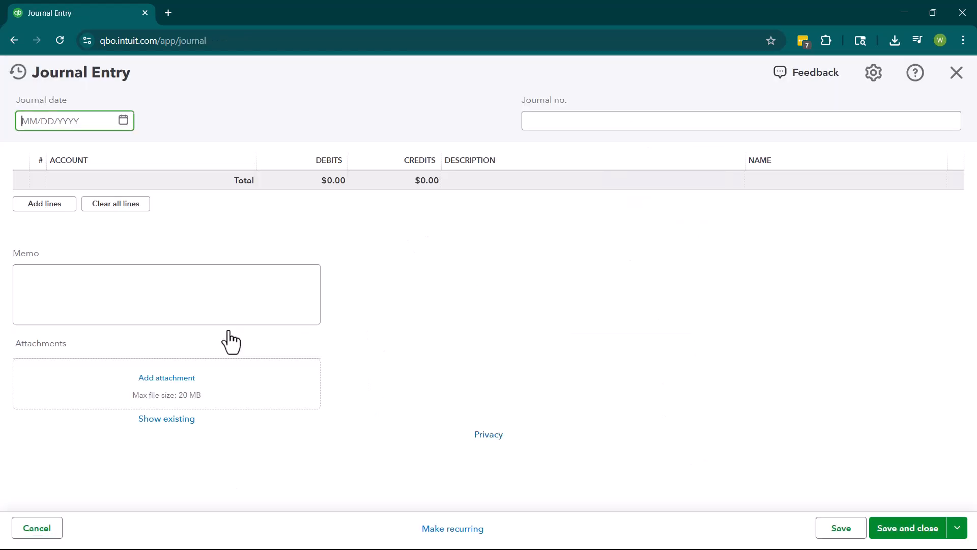
left_click(392, 131)
key("BackSpace")
left_click(127, 174)
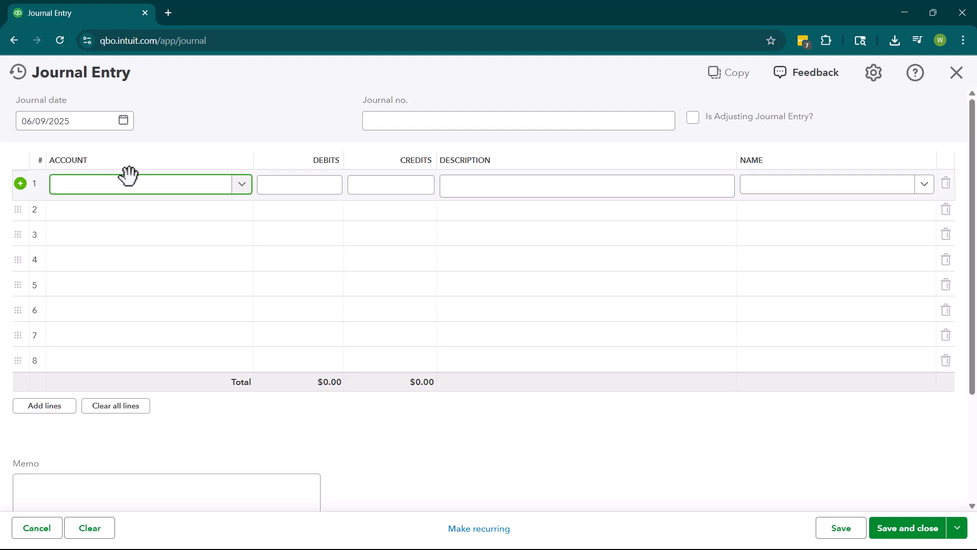
type("insura")
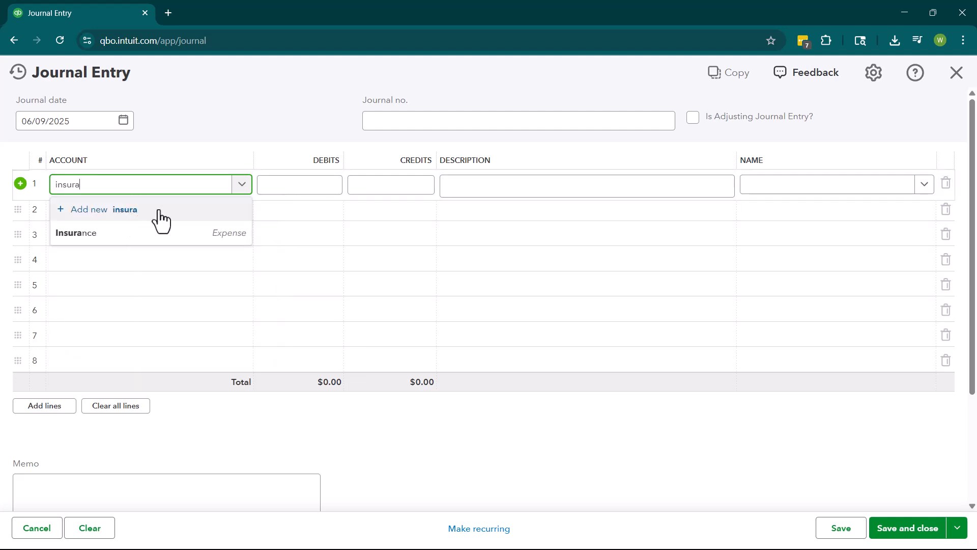
left_click(148, 237)
left_click(291, 192)
type("12000")
Credit $12,000 on line 2 to one cardholder's Chase subaccount under Parent Chase Account.
left_click(207, 204)
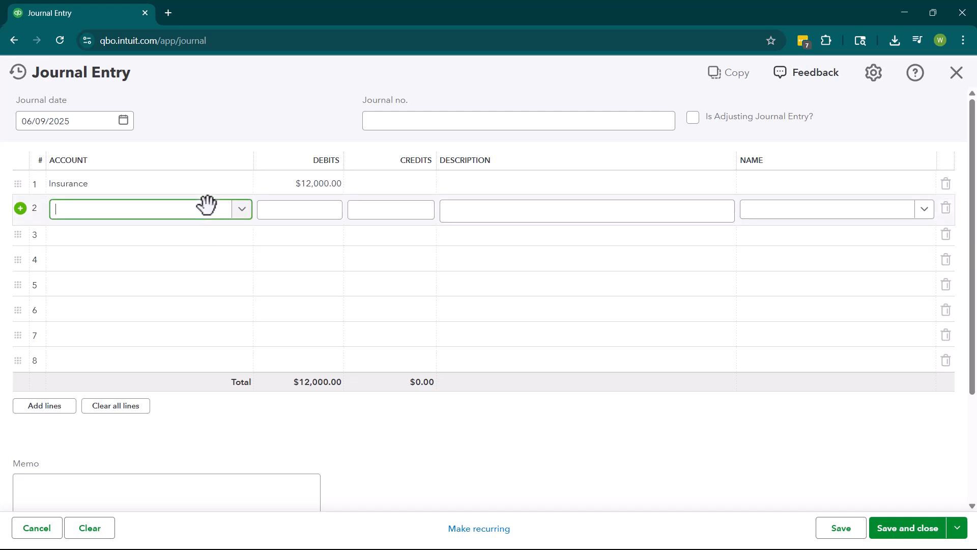
type("sus")
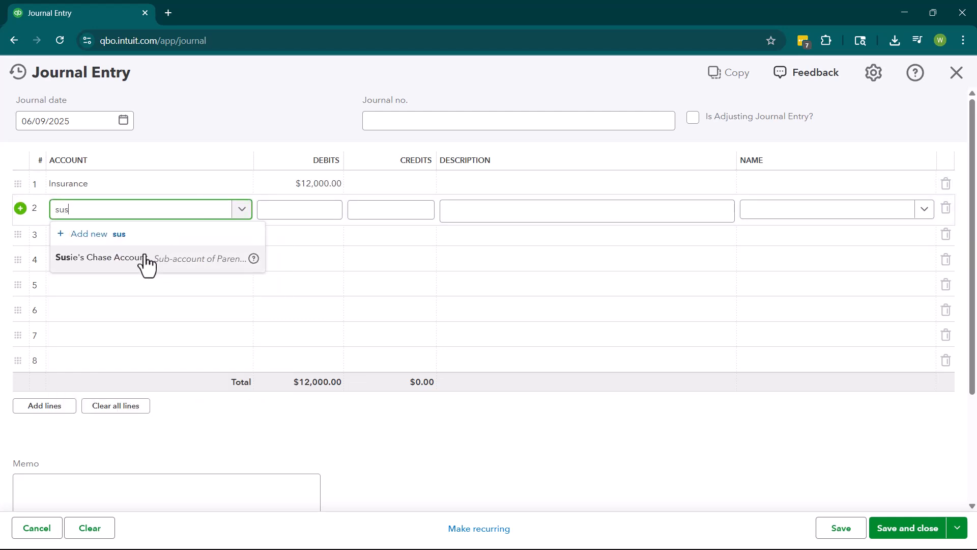
left_click(146, 259)
Debit the Office Supplies account $5,000 on line 3 of the journal entry.
left_click(172, 235)
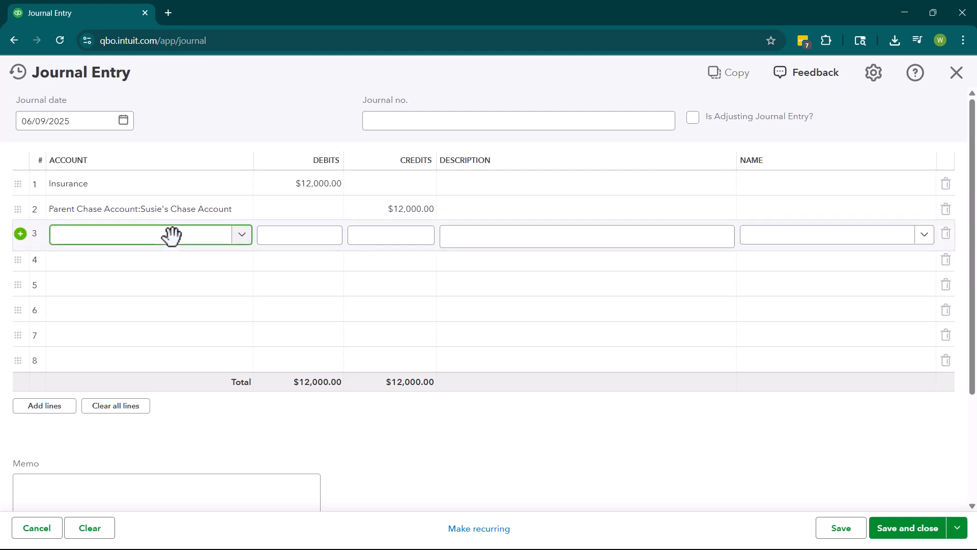
type("office")
left_click(111, 283)
left_click(302, 236)
type("5000")
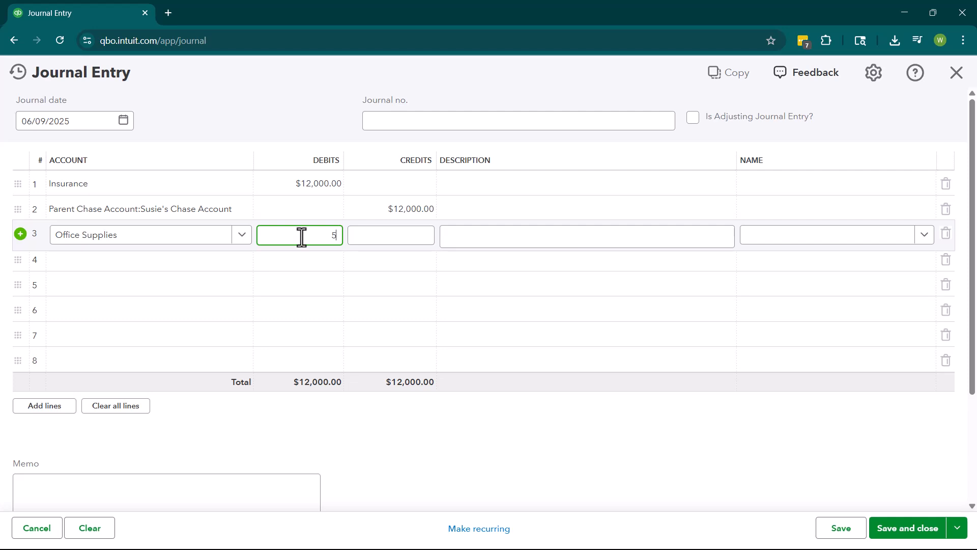
Credit $5,000 on line 4 to the other cardholder's Chase subaccount, and save and close the journal entry.
left_click(209, 256)
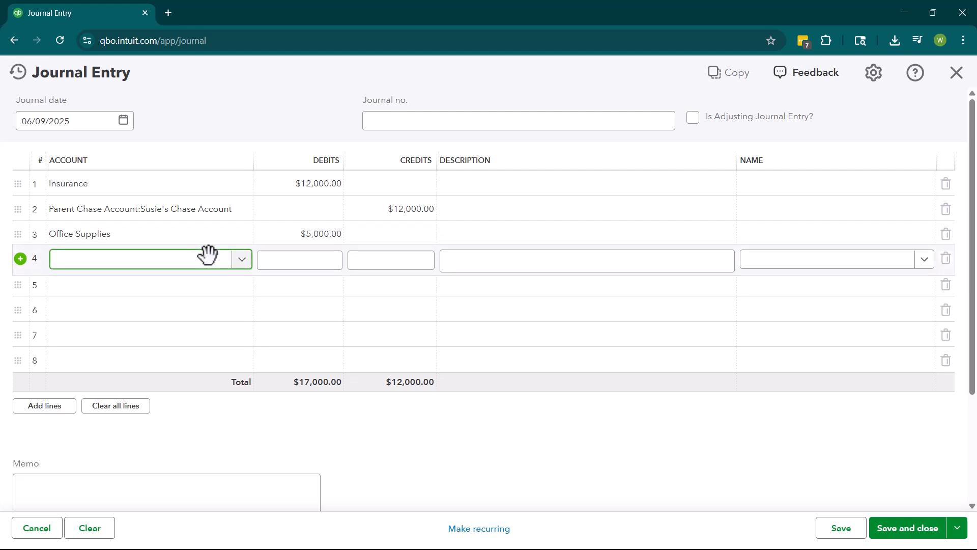
type("bil")
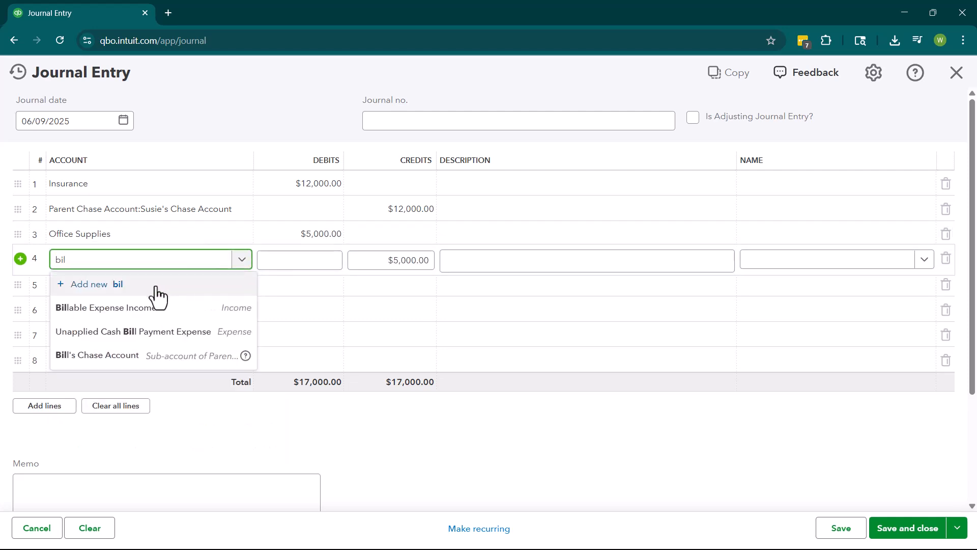
left_click(116, 358)
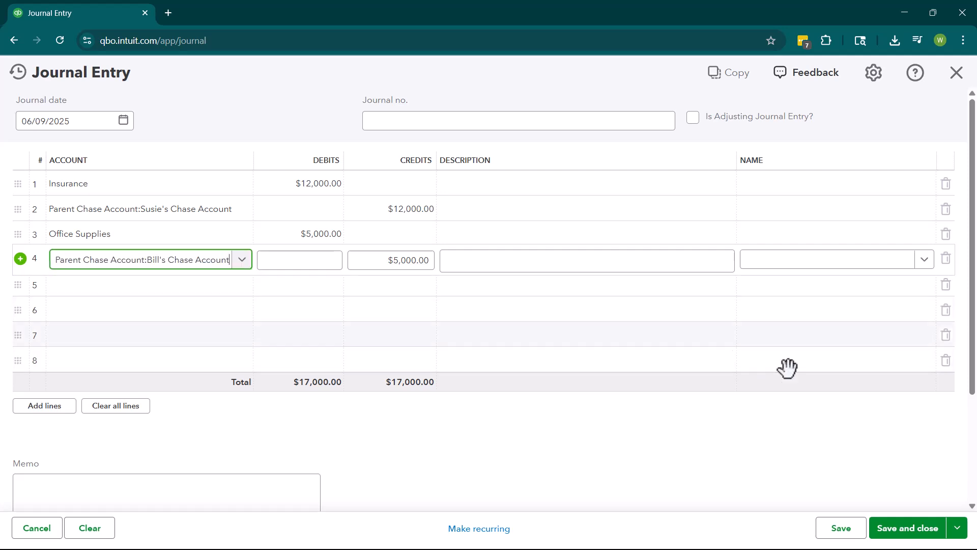
left_click(901, 529)
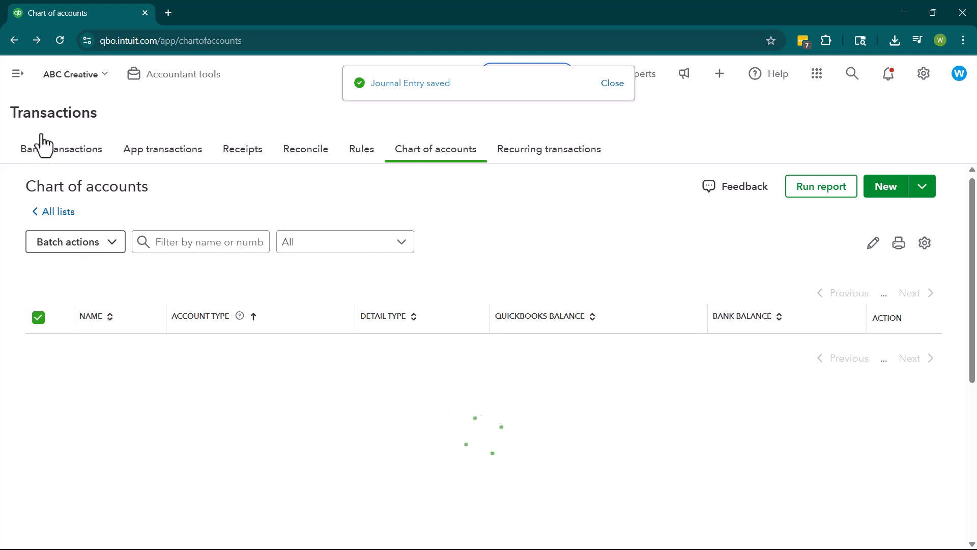
Open the Balance Sheet from the standard reports.
left_click(18, 76)
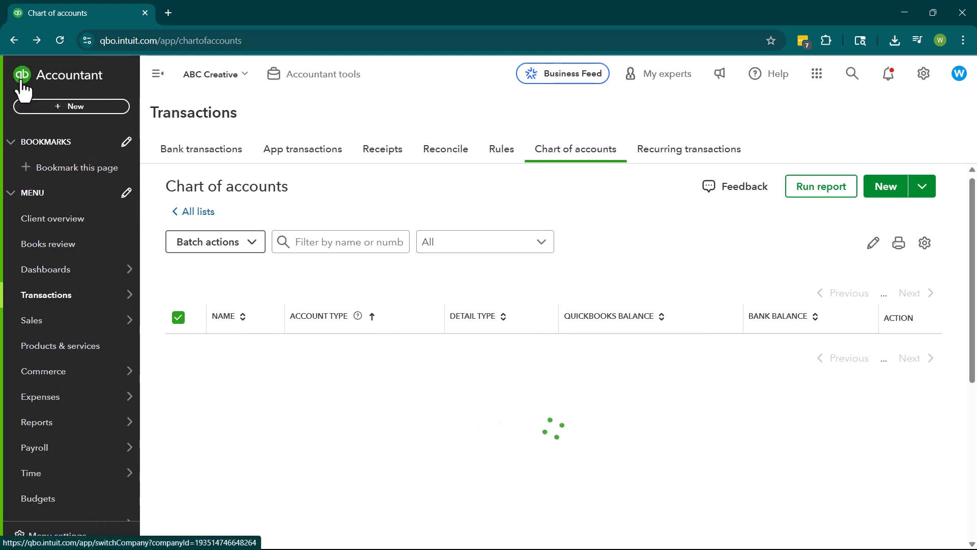
mouse_move(64, 427)
left_click(156, 426)
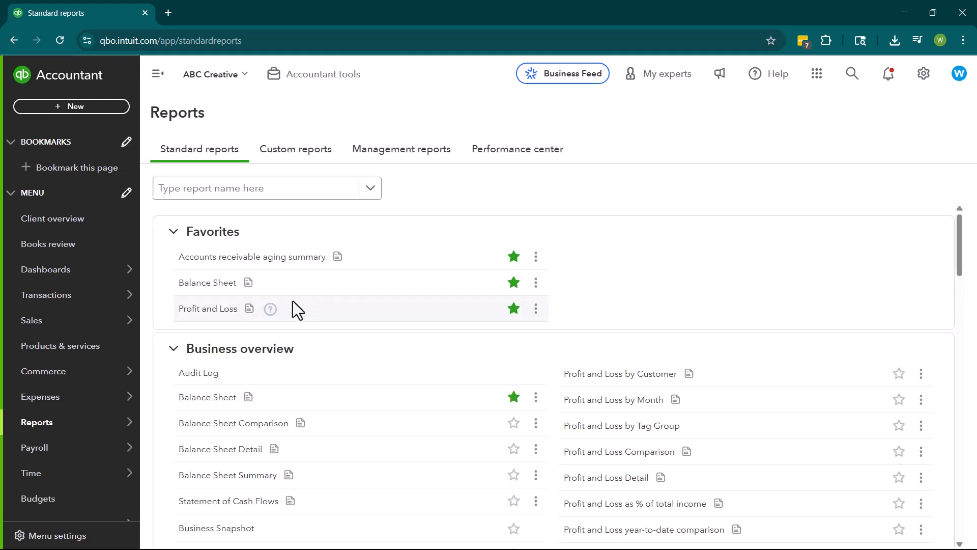
left_click(220, 298)
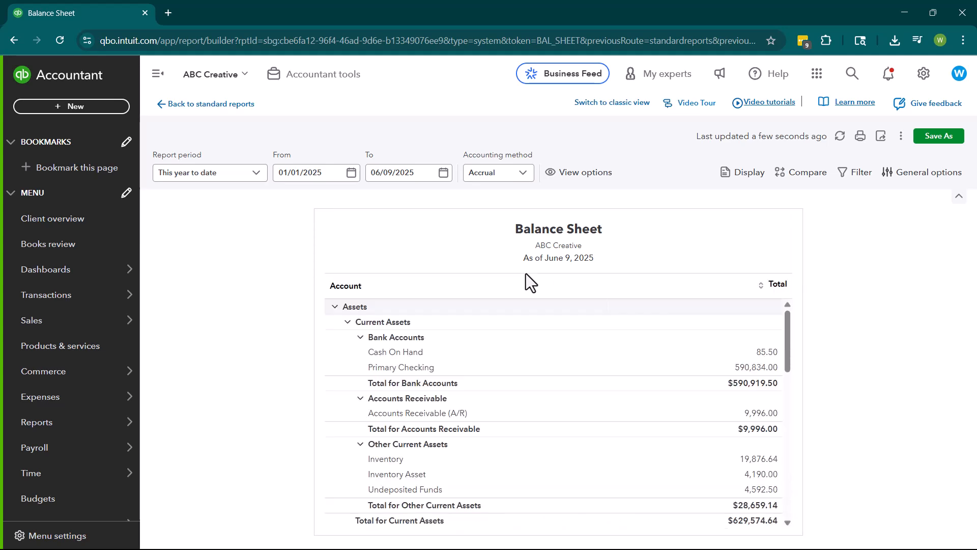
Examine the liabilities section of the Balance Sheet and collapse the Parent Chase Account group.
scroll(392, 389, "down", 2)
scroll(392, 390, "down", 3)
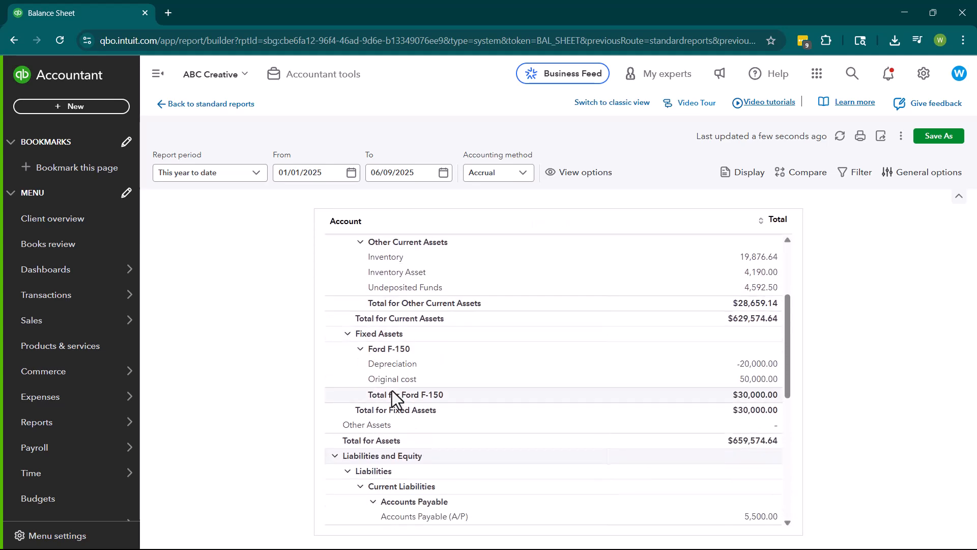
scroll(392, 389, "down", 1)
scroll(392, 389, "down", 4)
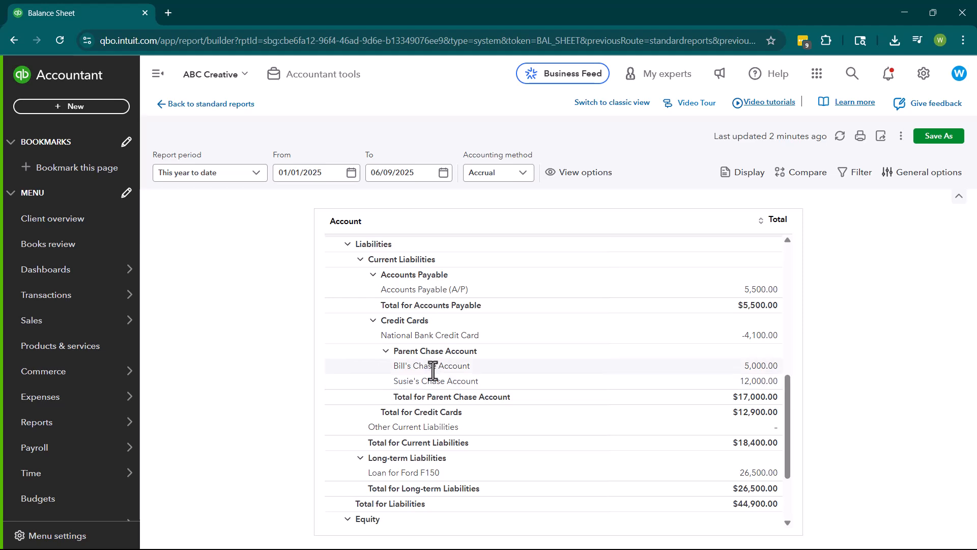
left_click(386, 351)
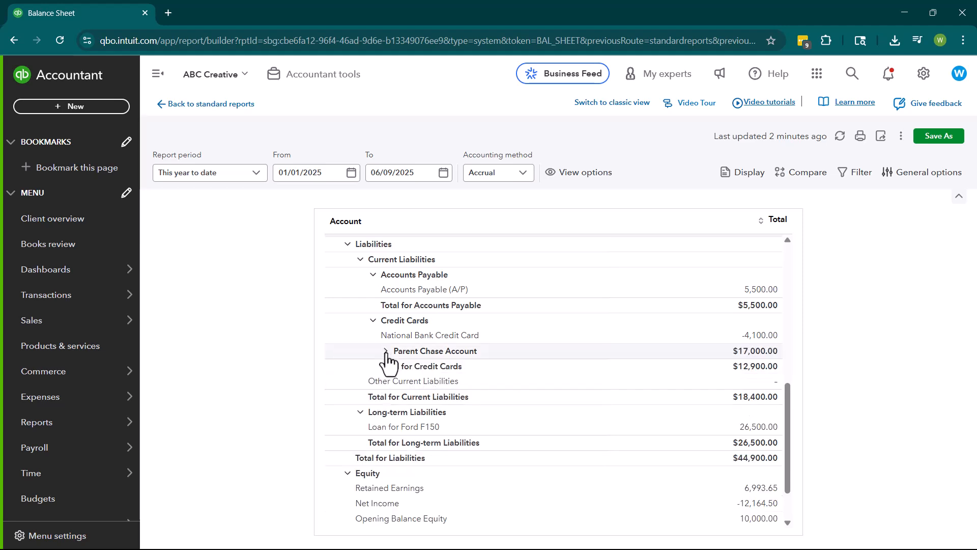